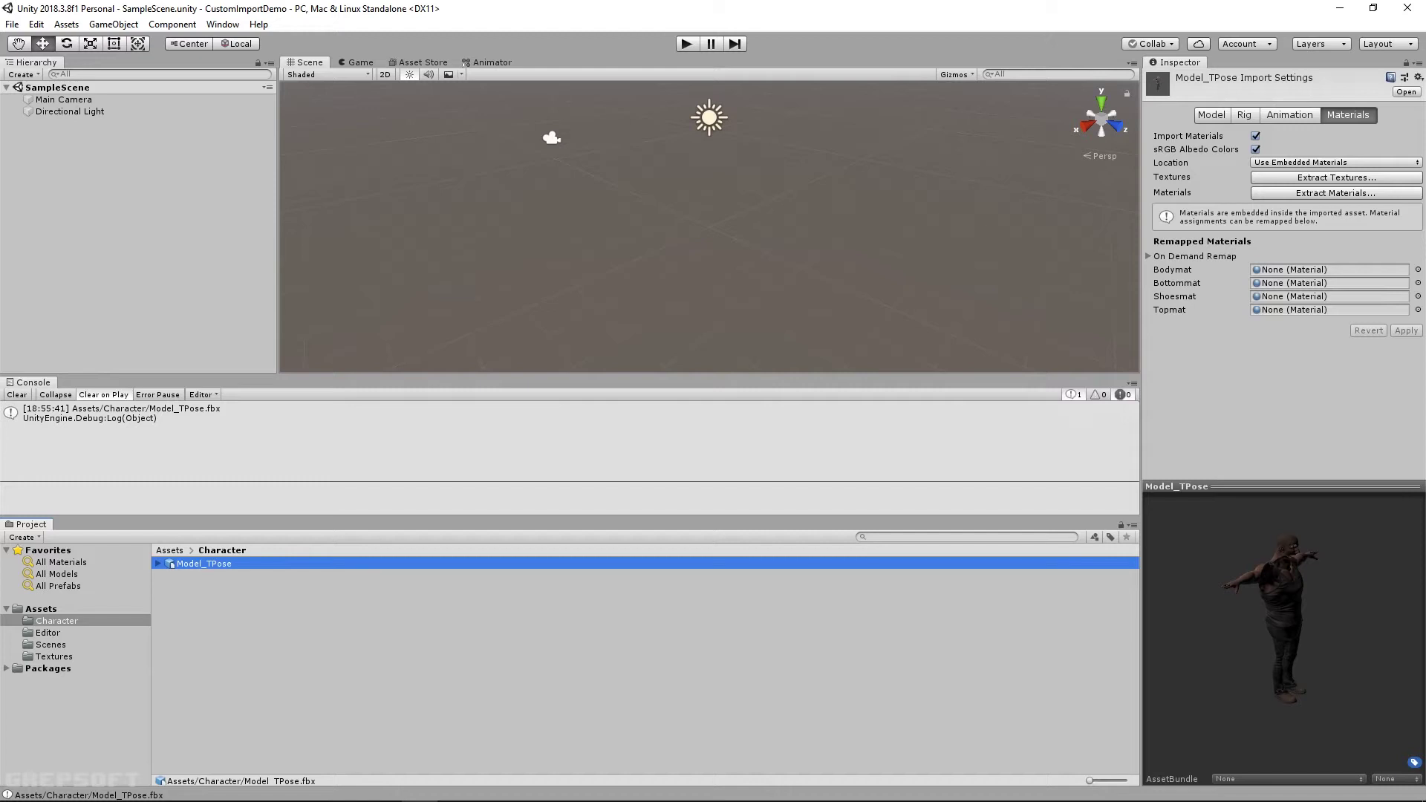
Place the Model_TPose character from the Character folder into SampleScene
{"action": "left_click_drag", "start_coordinate": [203, 564], "coordinate": [96, 185]}
{"action": "scroll", "coordinate": [710, 227], "scroll_direction": "up", "scroll_amount": 8}
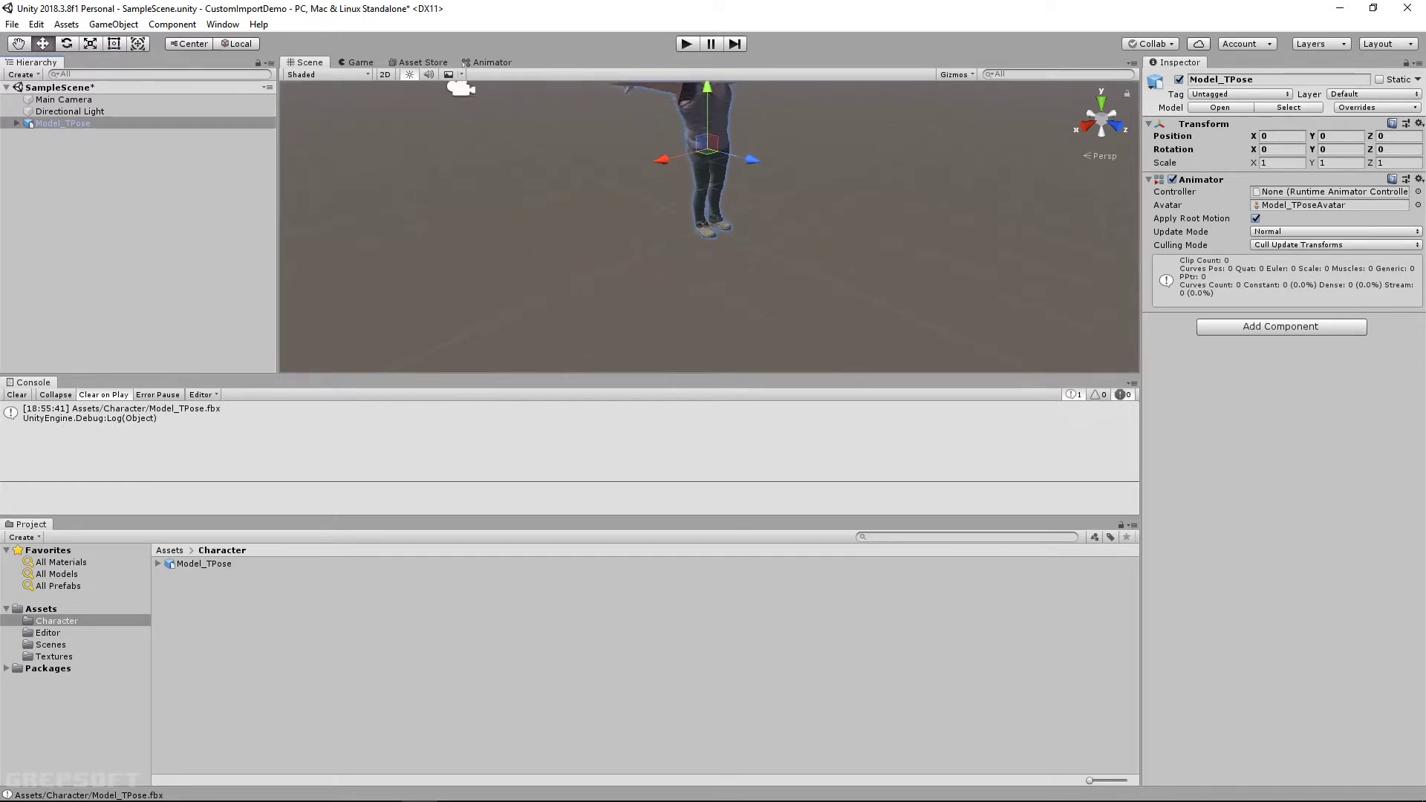
{"action": "scroll", "coordinate": [709, 227], "scroll_direction": "up", "scroll_amount": 2}
{"action": "left_click_drag", "start_coordinate": [710, 227], "coordinate": [754, 179], "text": "alt"}
{"action": "middle_click_drag", "start_coordinate": [754, 178], "coordinate": [750, 338]}
{"action": "left_click_drag", "start_coordinate": [750, 338], "coordinate": [739, 269], "text": "alt"}
{"action": "middle_click_drag", "start_coordinate": [739, 269], "coordinate": [735, 212]}
{"action": "left_click_drag", "start_coordinate": [736, 212], "coordinate": [349, 133], "text": "alt"}
{"action": "left_click_drag", "start_coordinate": [734, 241], "coordinate": [643, 259], "text": "alt"}
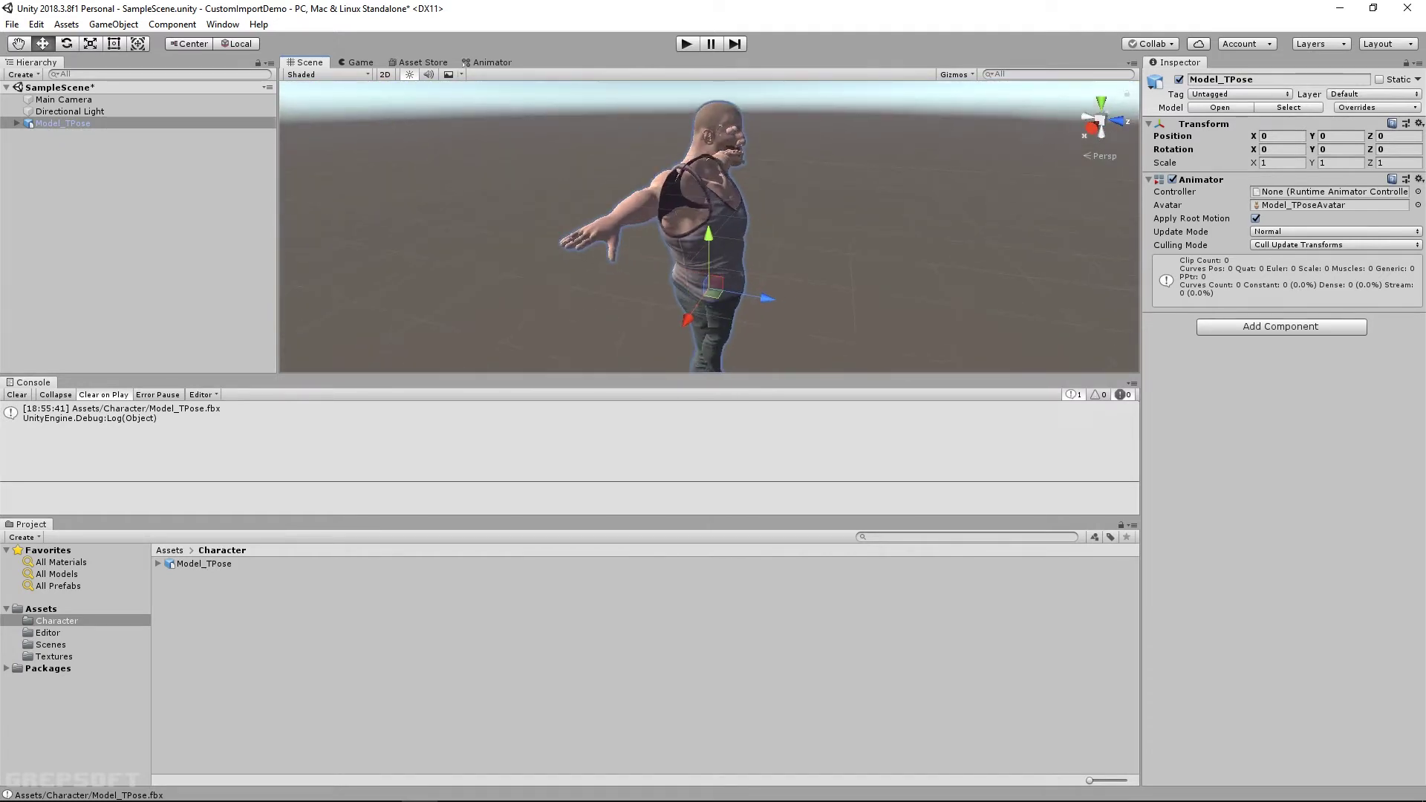
Enlarge the Scene view by shrinking the Console and Project areas
{"action": "scroll", "coordinate": [710, 226], "scroll_direction": "up", "scroll_amount": 3}
{"action": "left_click_drag", "start_coordinate": [645, 518], "coordinate": [645, 586]}
{"action": "left_click_drag", "start_coordinate": [645, 375], "coordinate": [645, 465]}
{"action": "left_click_drag", "start_coordinate": [645, 320], "coordinate": [579, 256], "text": "alt"}
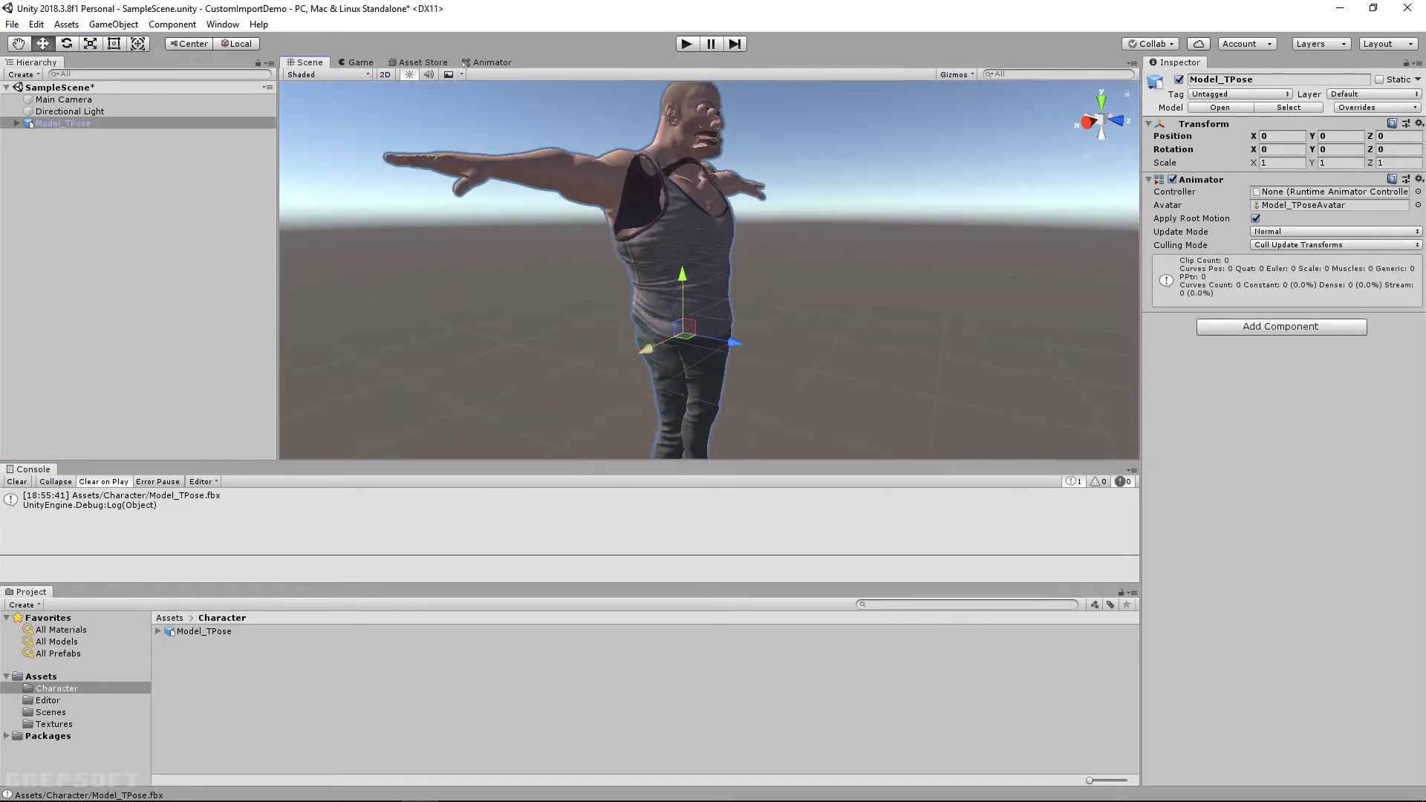
Create a folder named Material inside Assets and open it
{"action": "right_click", "coordinate": [42, 676]}
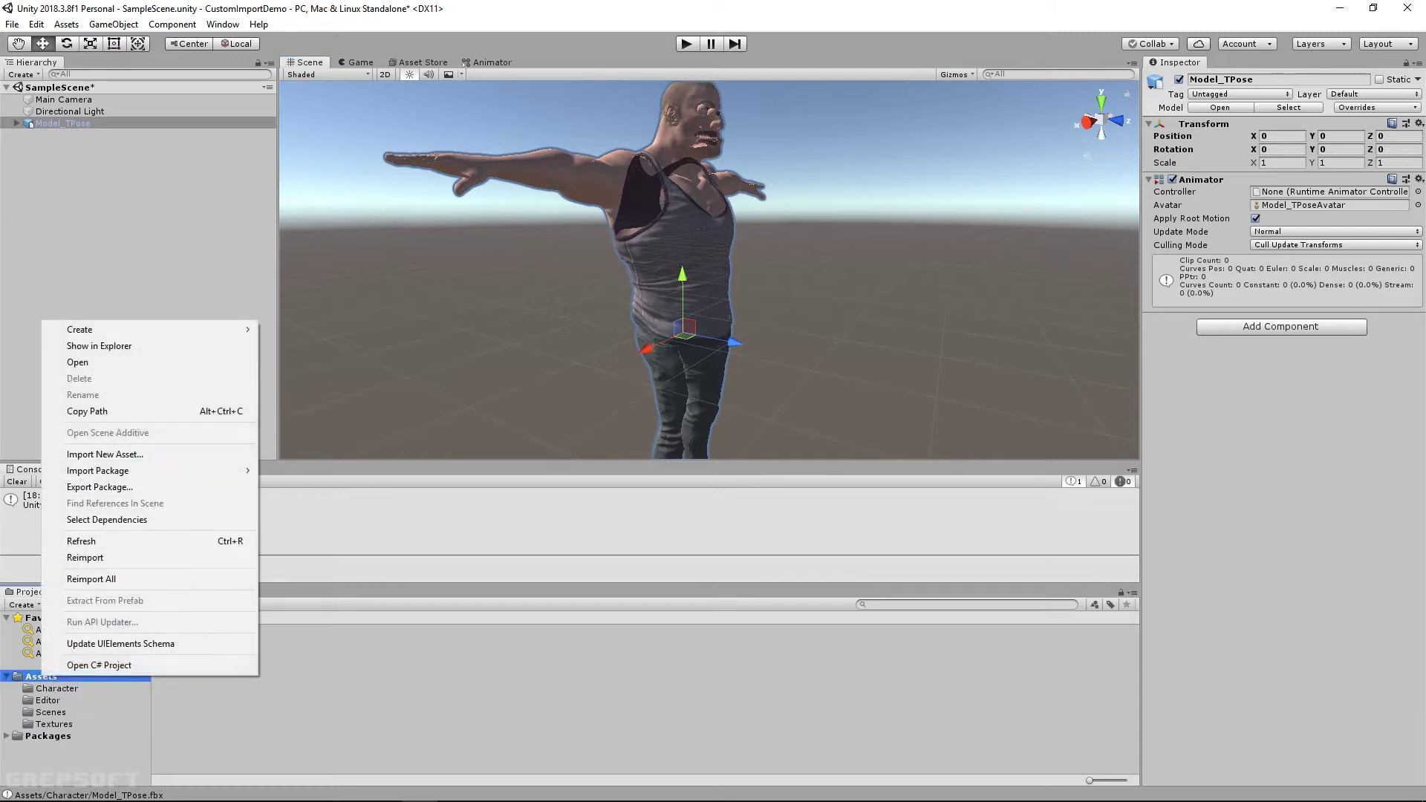
{"action": "mouse_move", "coordinate": [149, 329]}
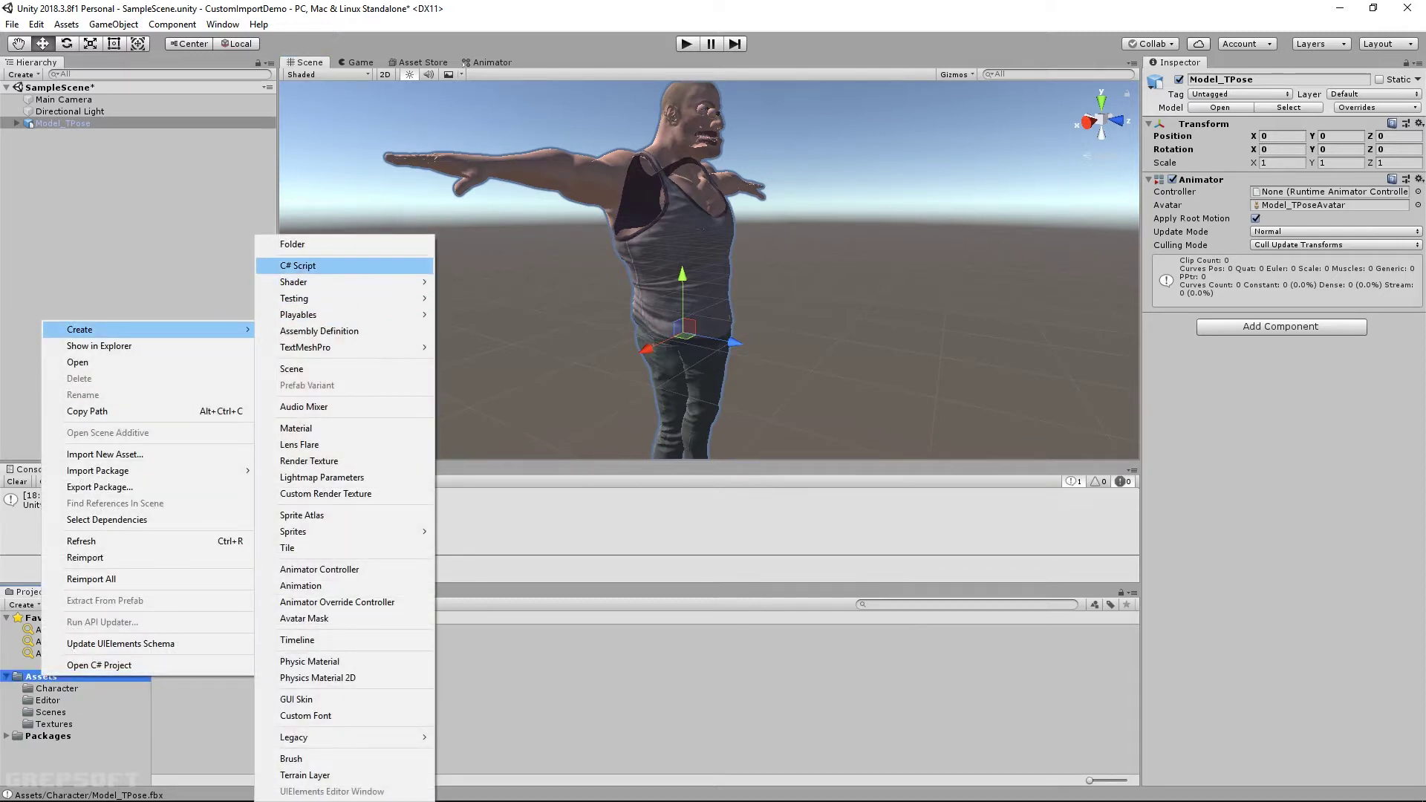
{"action": "left_click", "coordinate": [320, 243]}
{"action": "type", "text": "Material"}
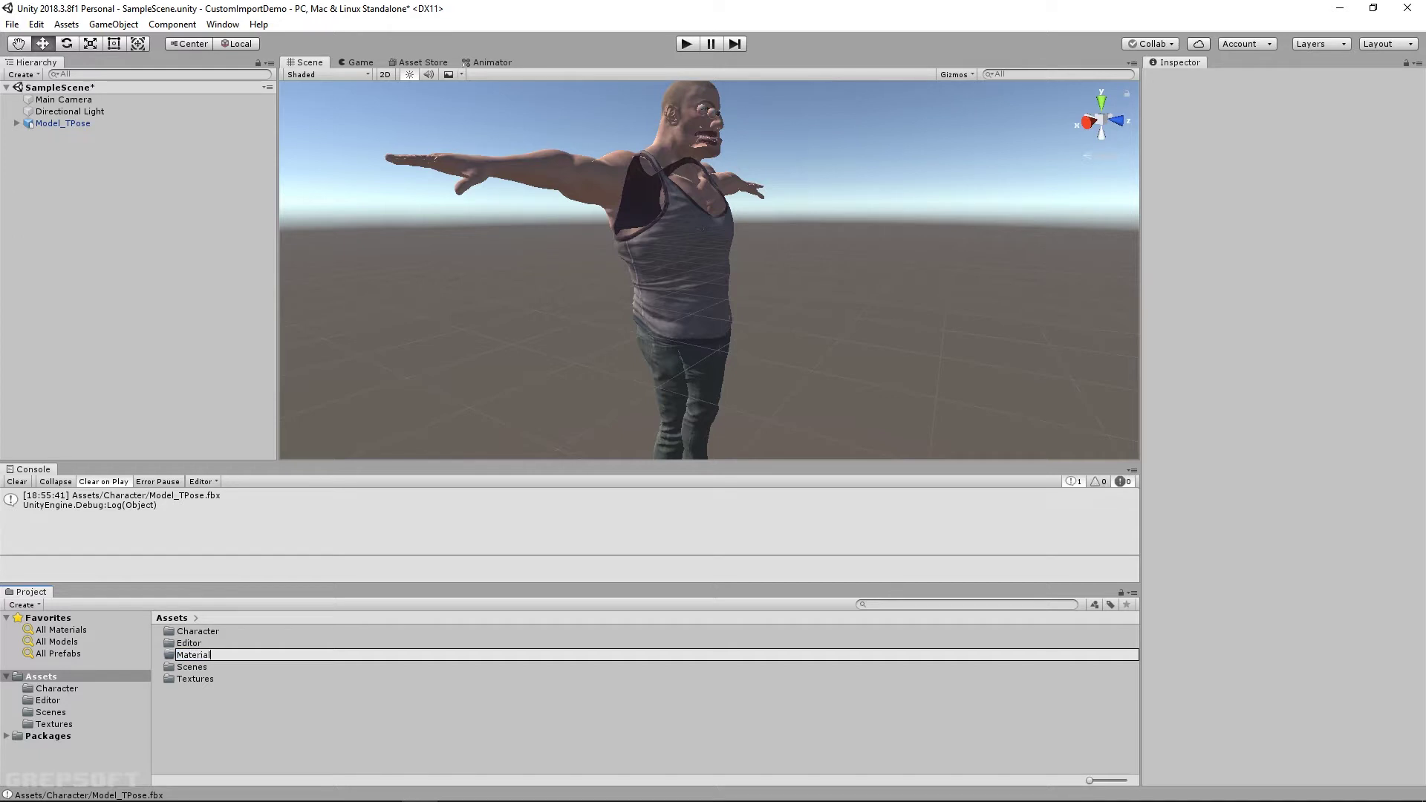
{"action": "key", "text": "Return"}
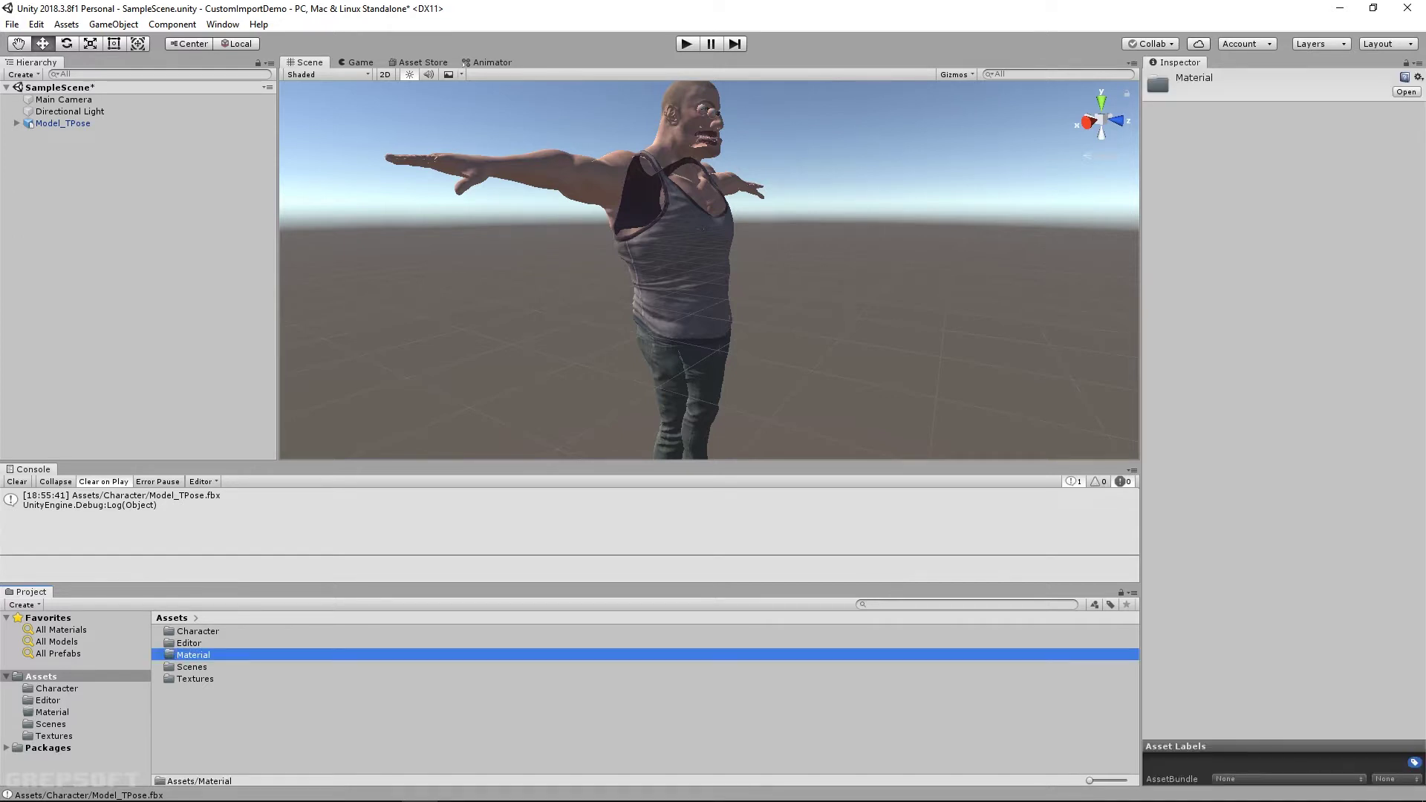
{"action": "double_click", "coordinate": [193, 655]}
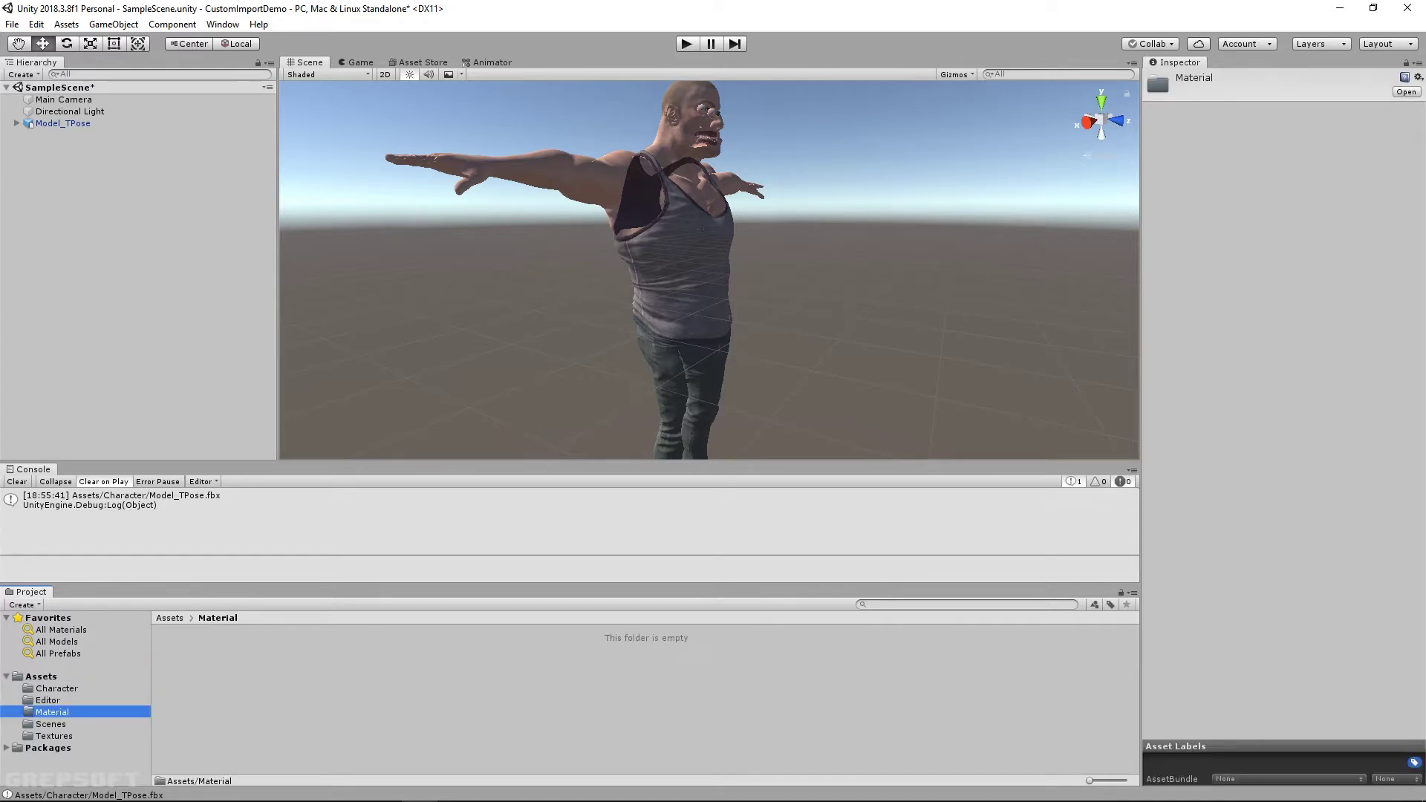
Create a new material in the Material folder and name it DummyTopMaterial
{"action": "right_click", "coordinate": [217, 671]}
{"action": "mouse_move", "coordinate": [327, 322]}
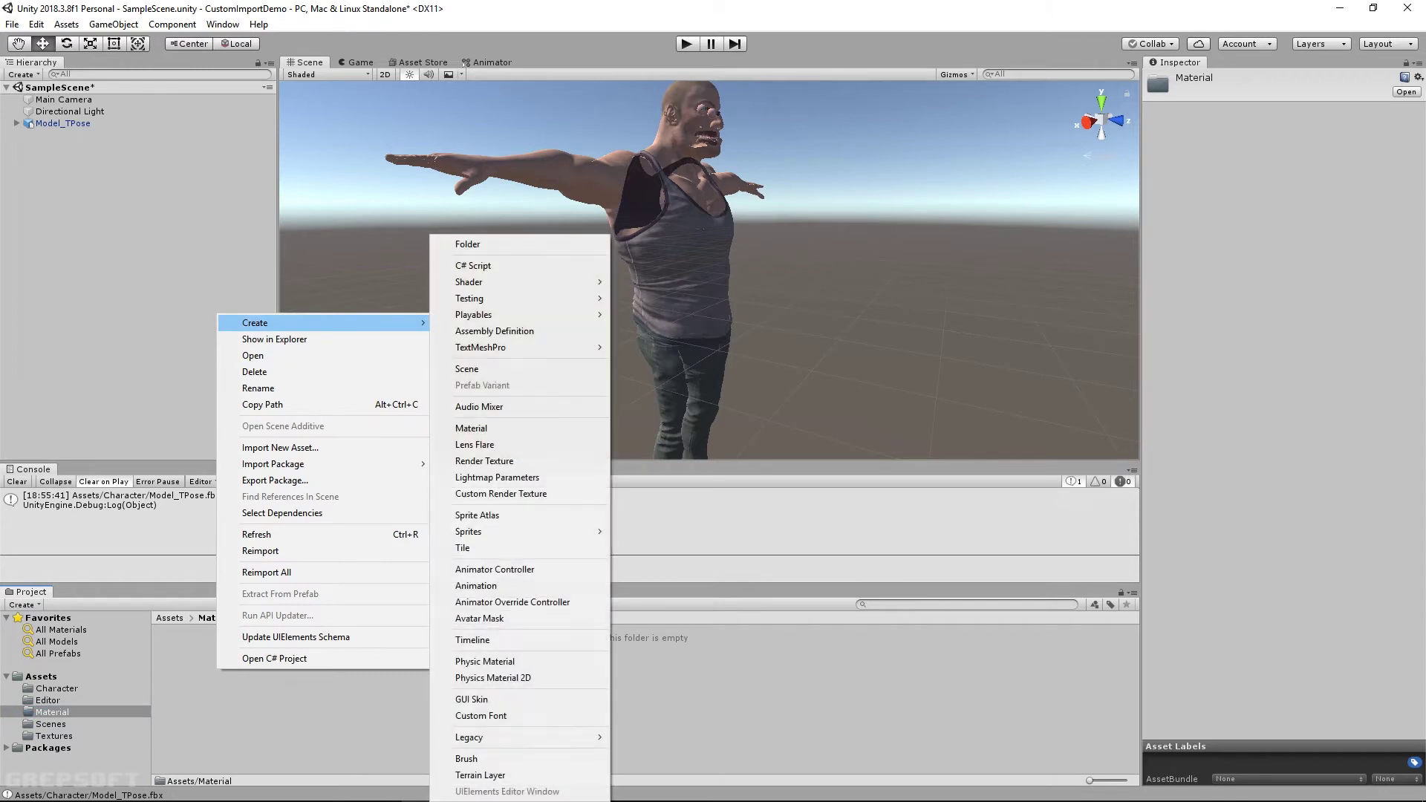
{"action": "left_click", "coordinate": [471, 428]}
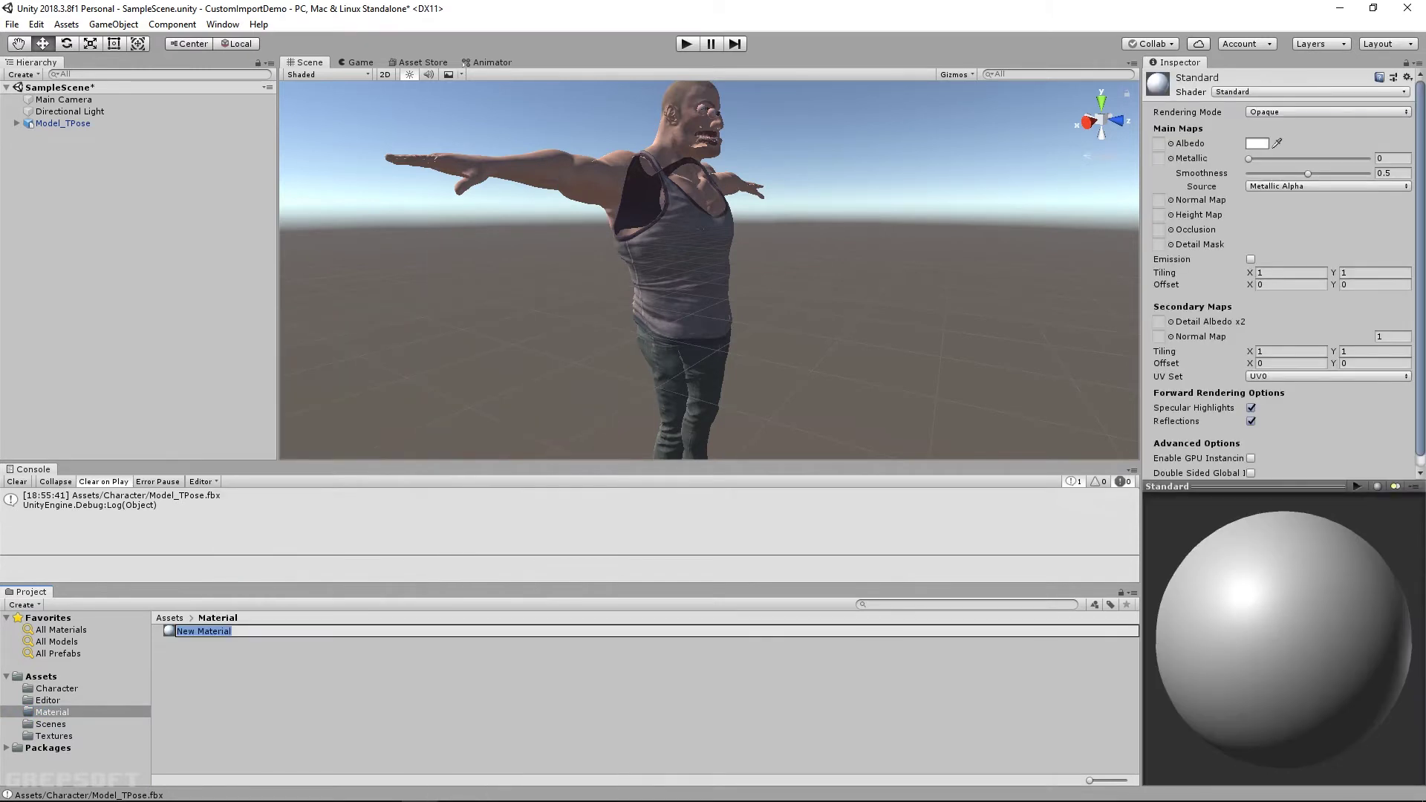
{"action": "type", "text": "DummyTopmat"}
{"action": "key", "text": "BackSpace"}
{"action": "key", "text": "BackSpace"}
{"action": "key", "text": "BackSpace"}
{"action": "type", "text": "Material"}
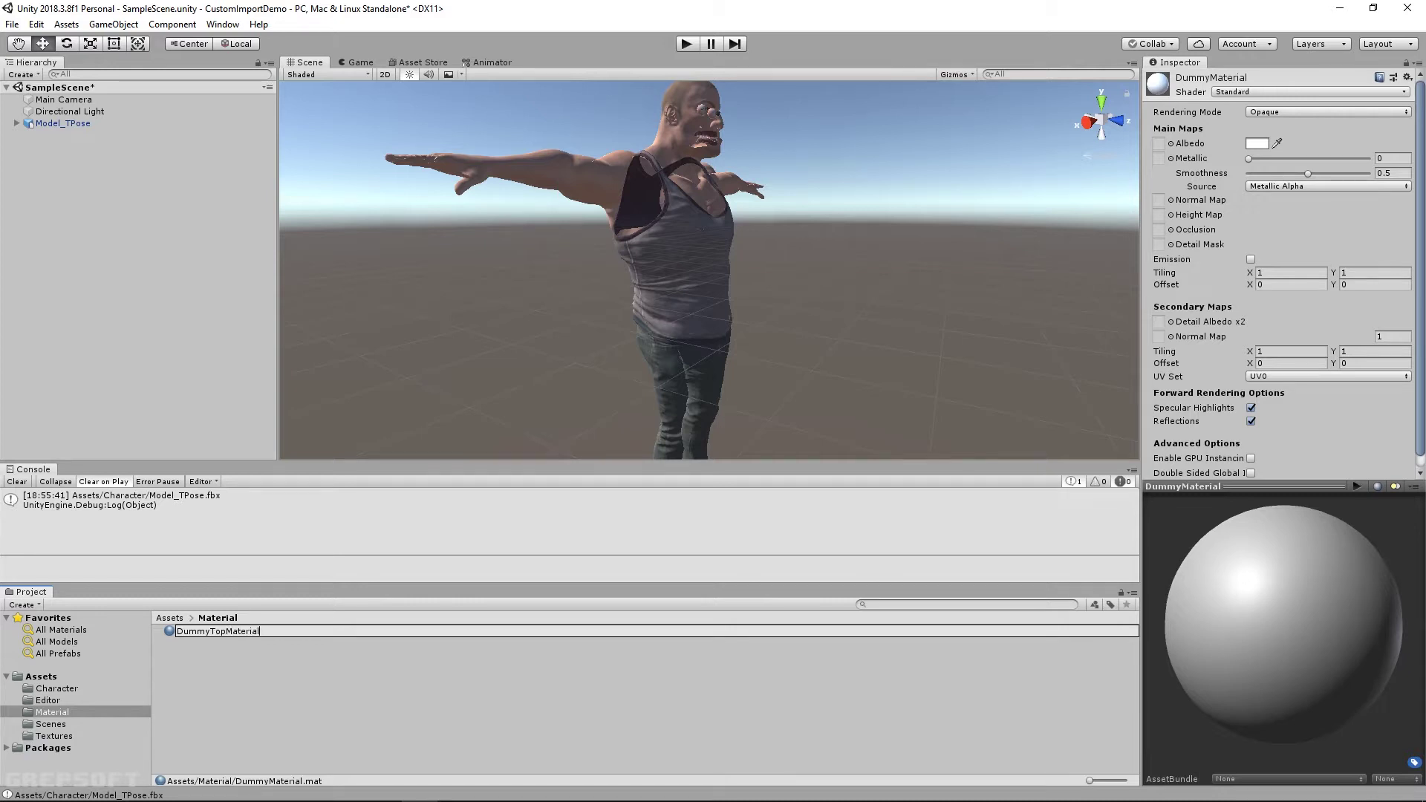
{"action": "key", "text": "Return"}
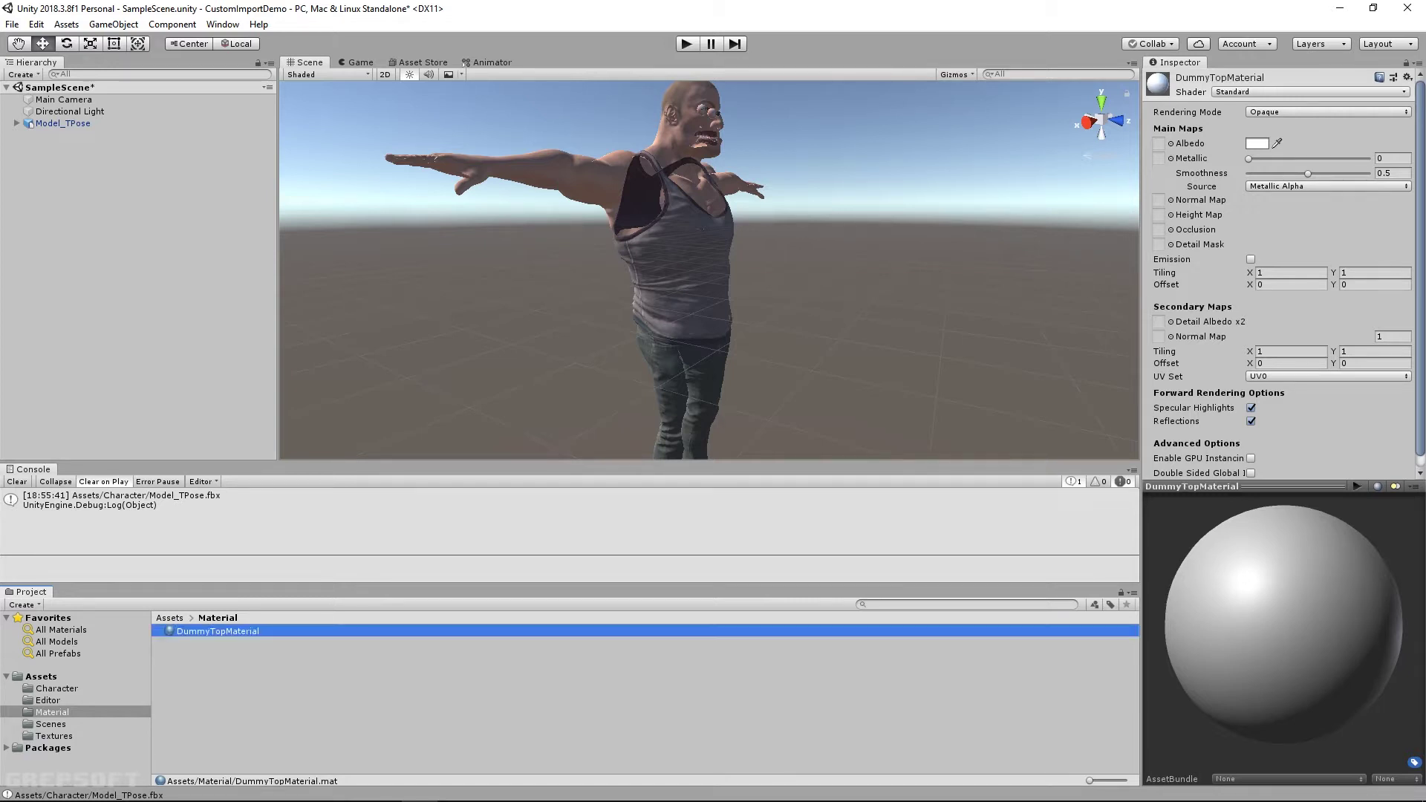
Create a second material in the Material folder, named DummyBottomMaterial
{"action": "right_click", "coordinate": [210, 685]}
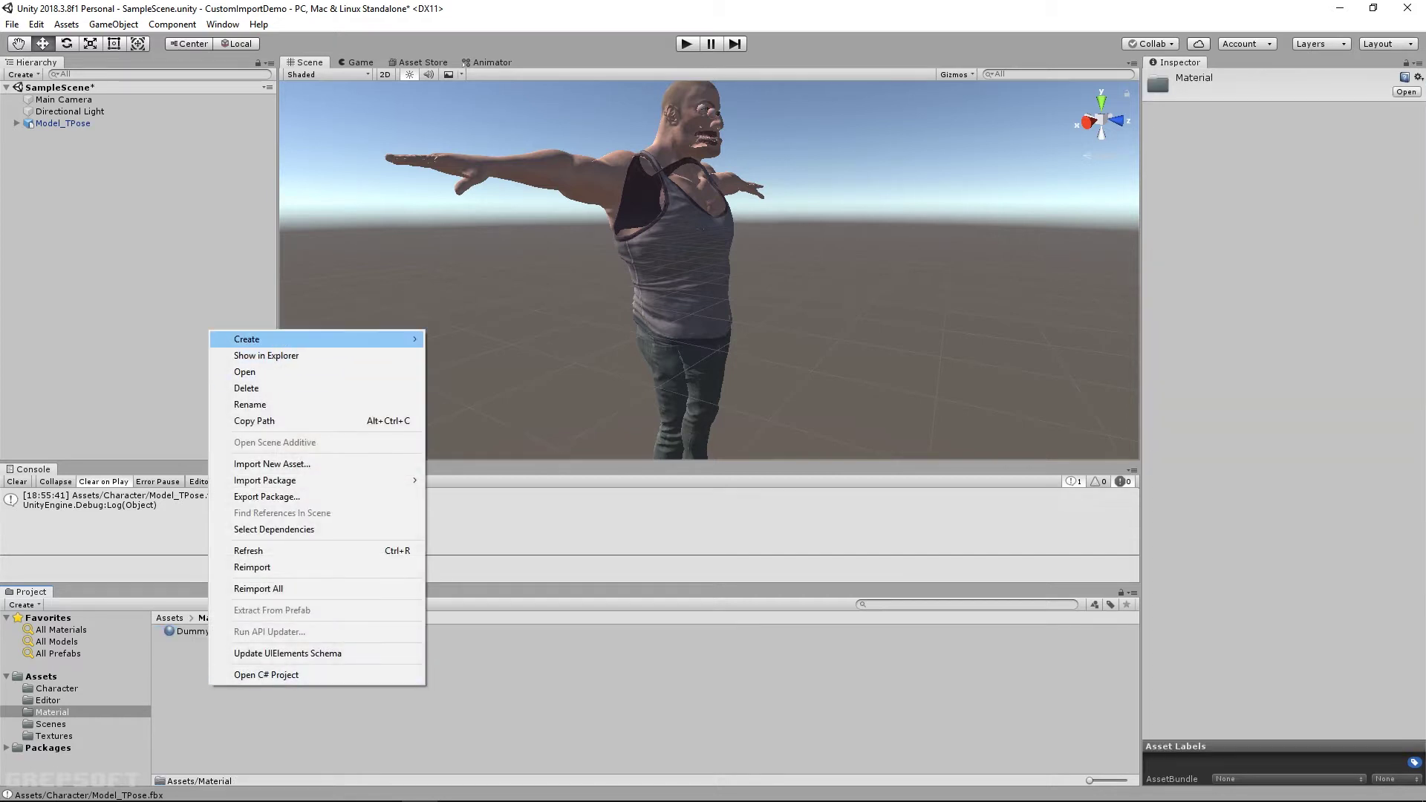
{"action": "mouse_move", "coordinate": [260, 339]}
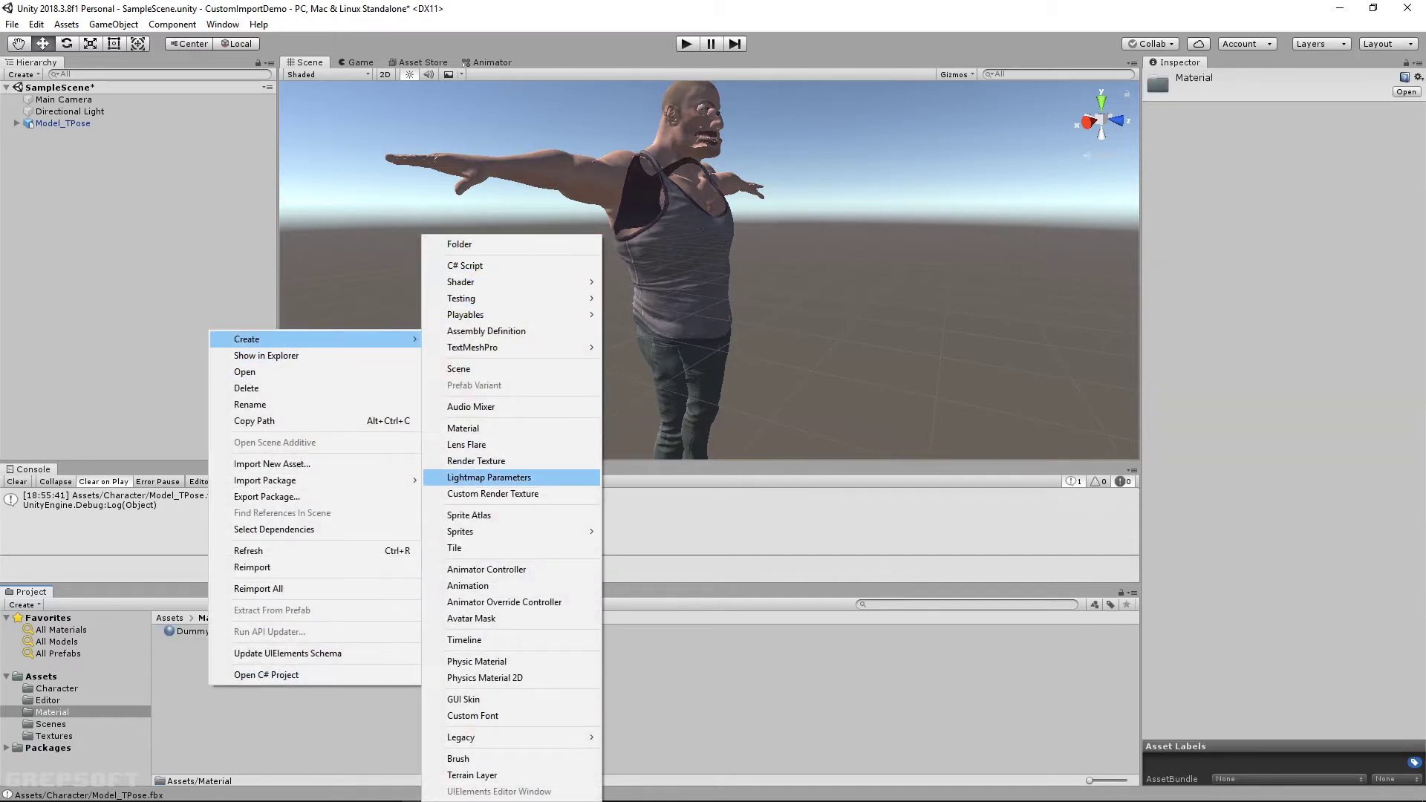
{"action": "left_click", "coordinate": [475, 428]}
{"action": "type", "text": "Du"}
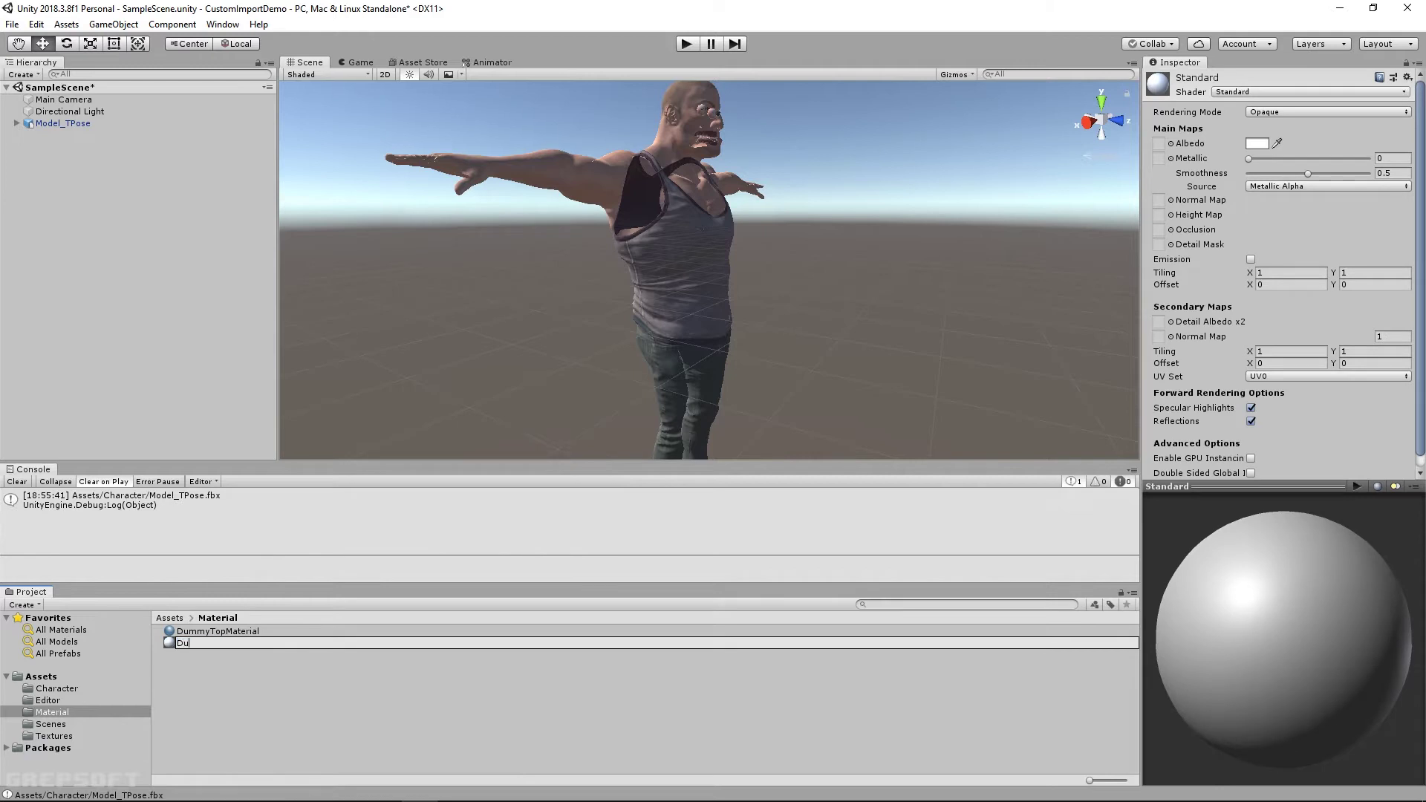
{"action": "type", "text": "mmyBottomMaterial"}
{"action": "key", "text": "Return"}
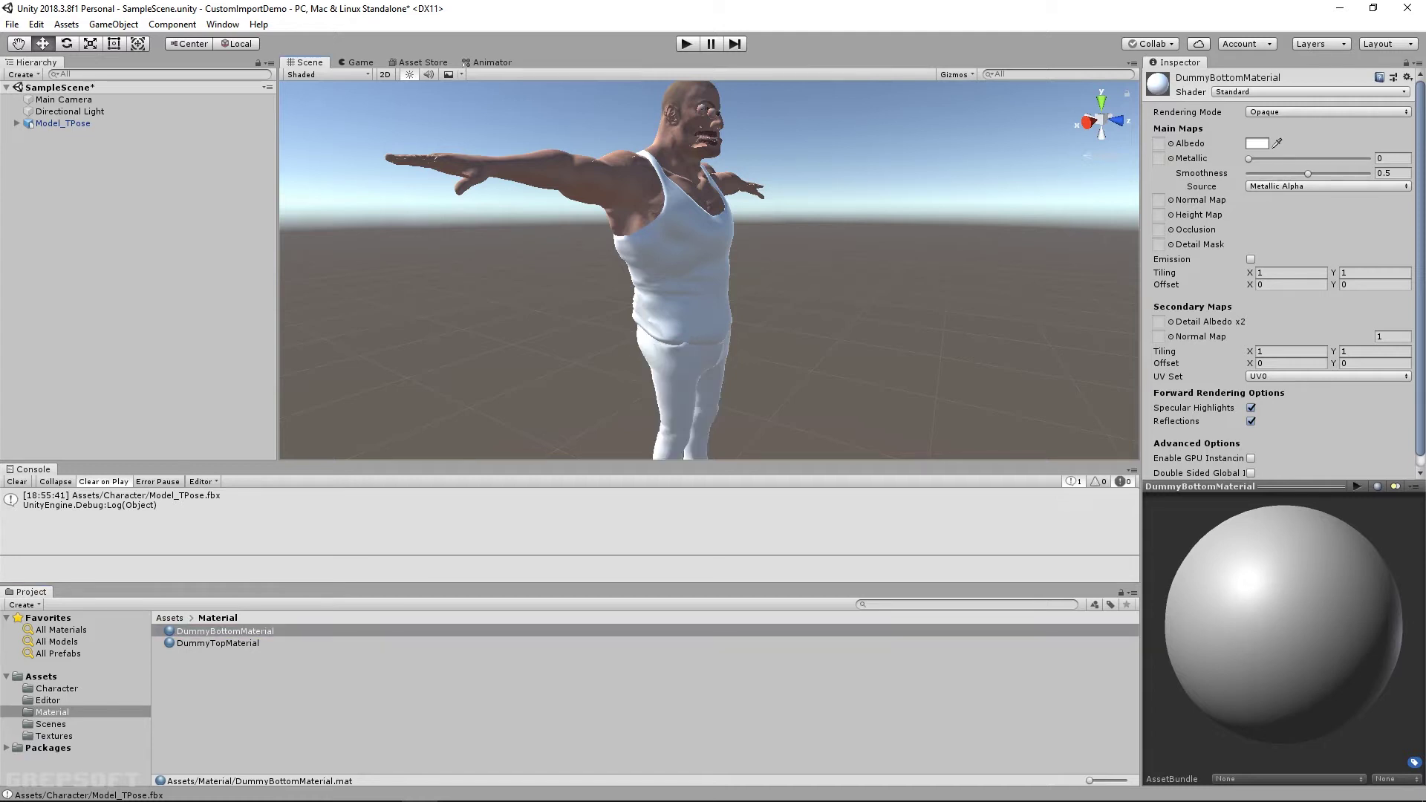
Create a material named DummyBodyMaterial and apply it to the character's body in the scene
{"action": "right_click", "coordinate": [208, 675]}
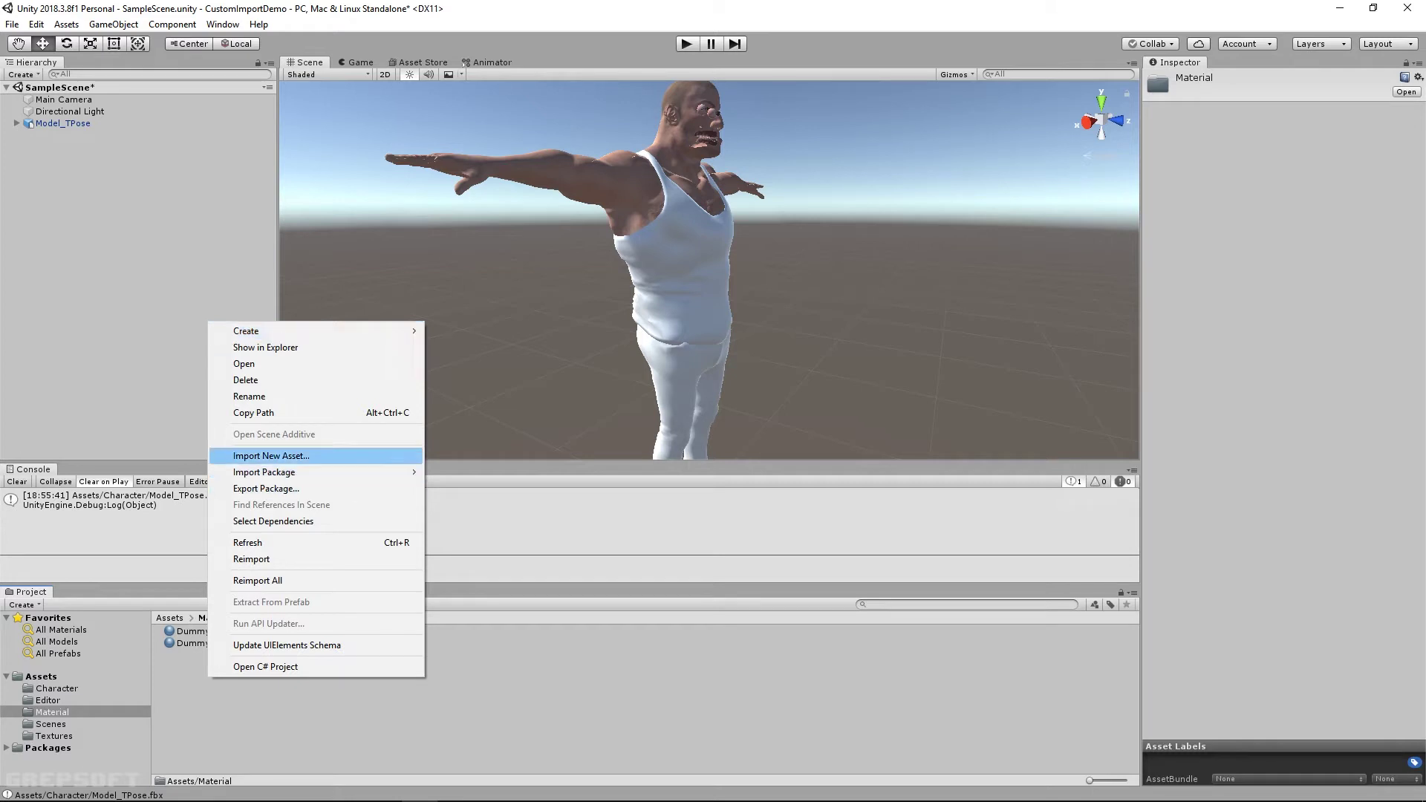
{"action": "mouse_move", "coordinate": [252, 331]}
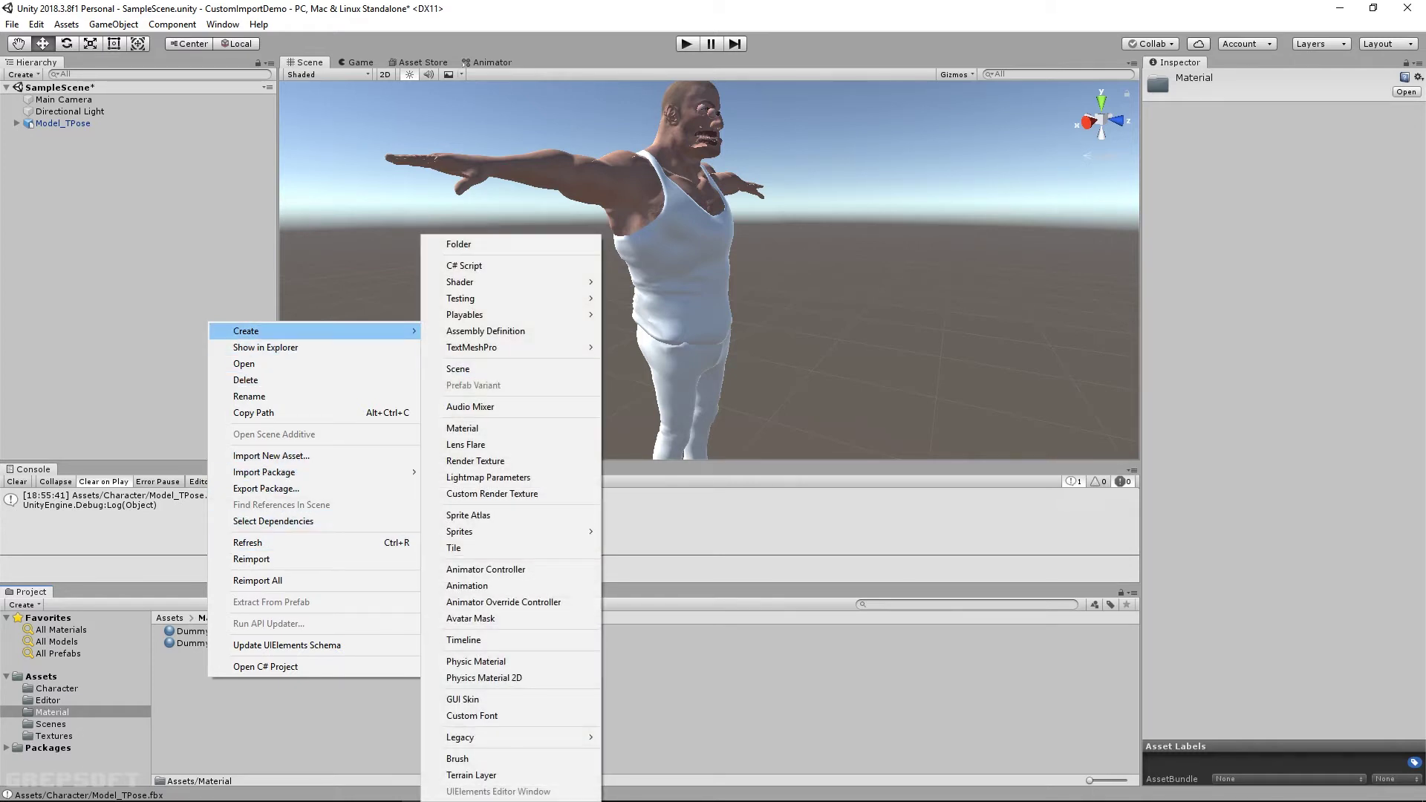
{"action": "left_click", "coordinate": [476, 429]}
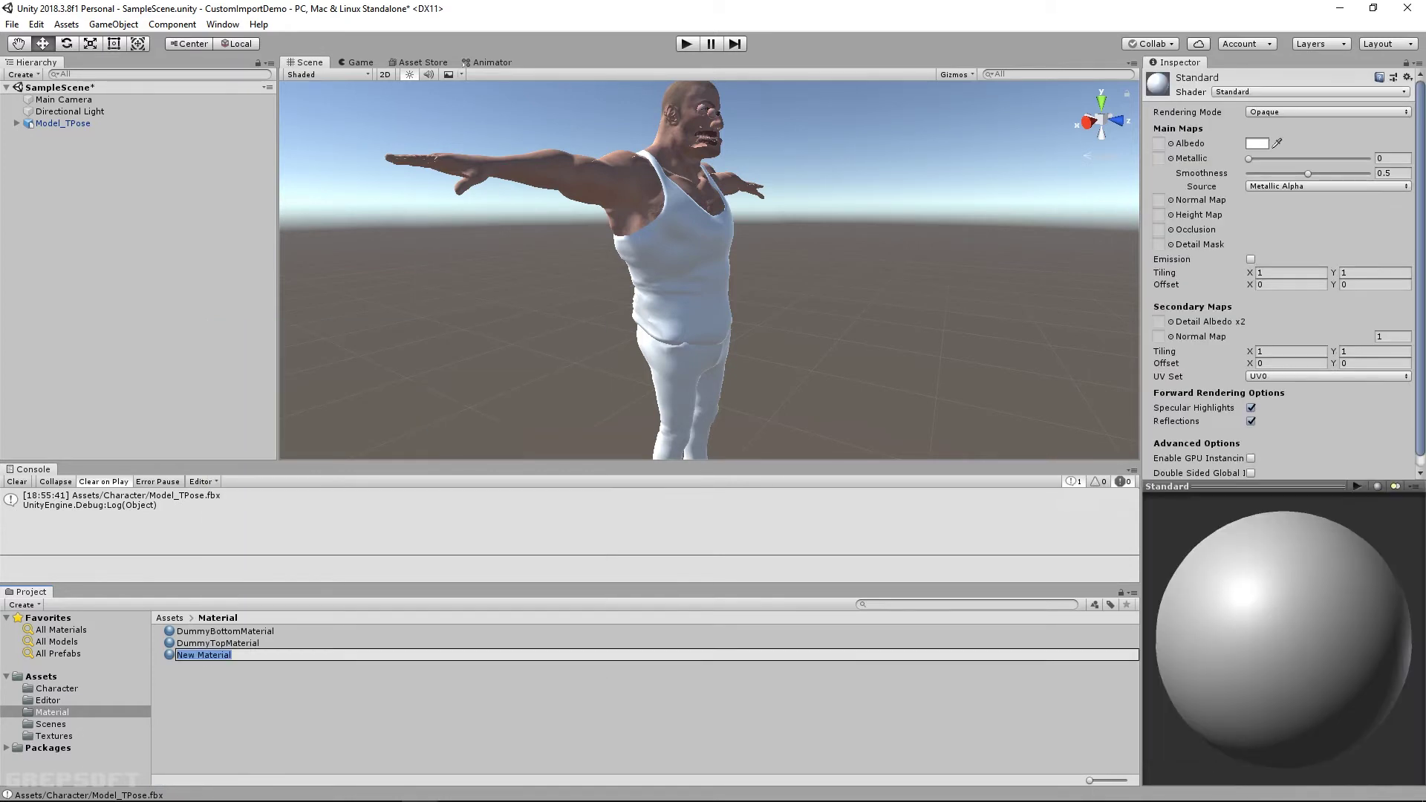
{"action": "type", "text": "DummyBodyMaterial"}
{"action": "key", "text": "Return"}
{"action": "left_click_drag", "start_coordinate": [220, 631], "coordinate": [408, 199]}
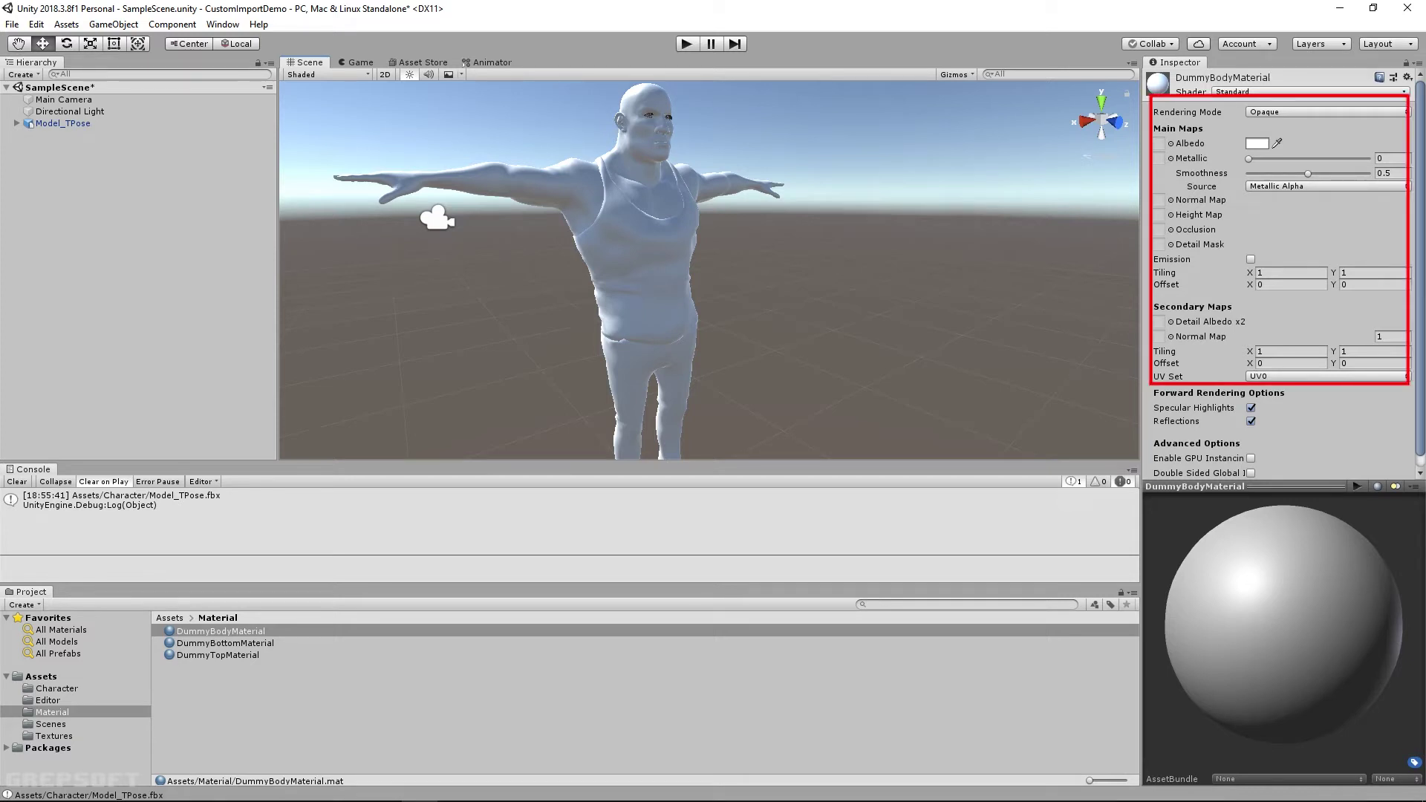
Assign model_Body_Diffuse as DummyBodyMaterial's albedo and model_Body_Gloss as its metallic map, with smoothness at 0.114
{"action": "left_click", "coordinate": [1170, 143]}
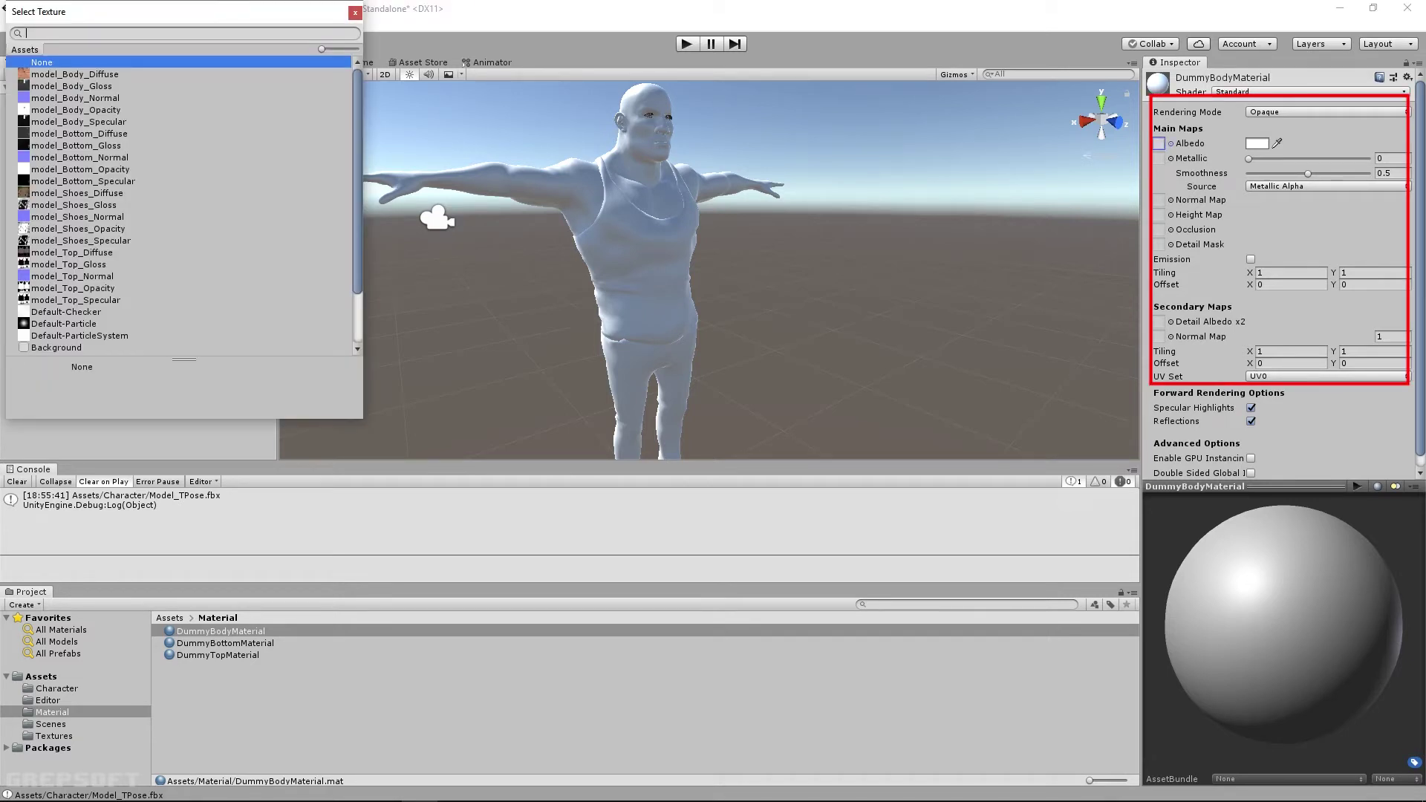
{"action": "left_click", "coordinate": [75, 75]}
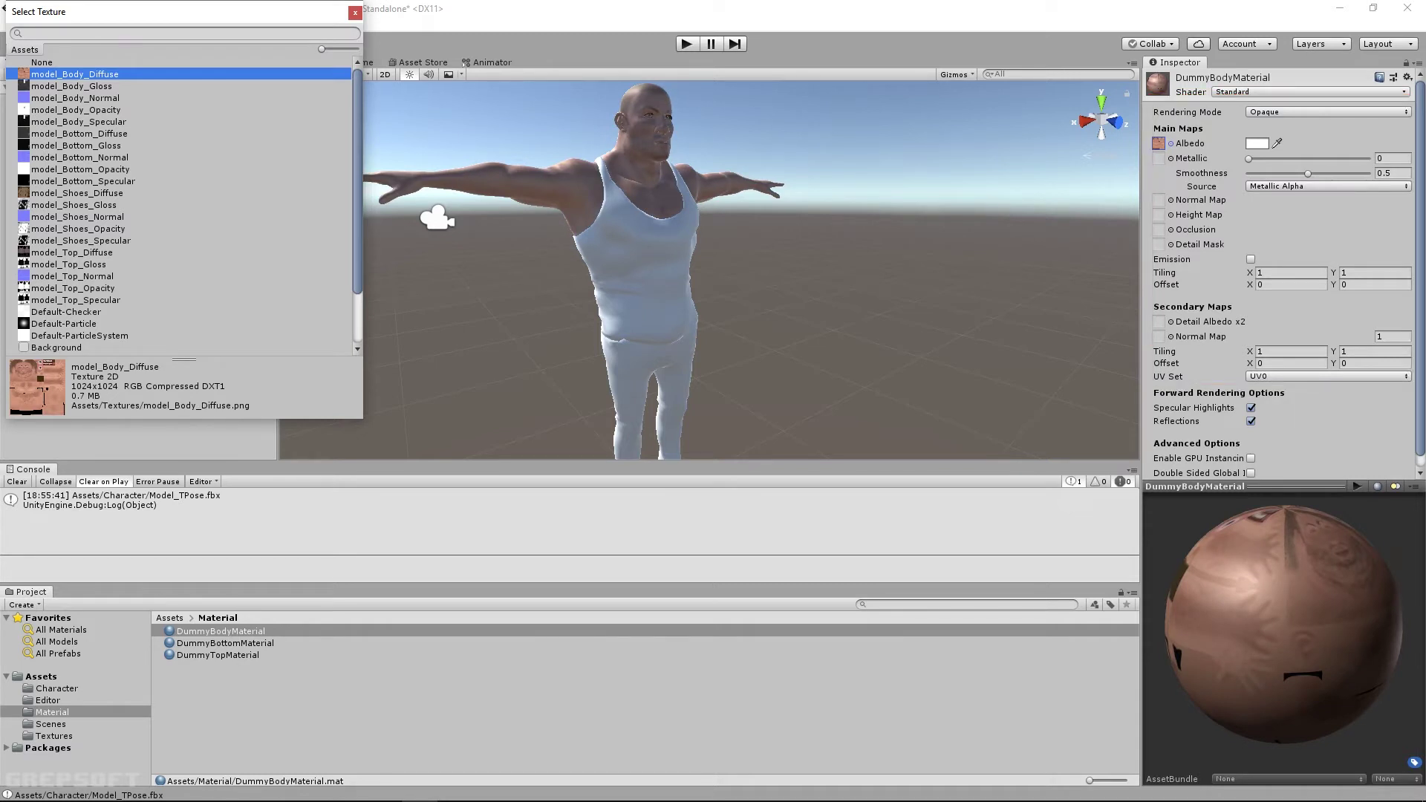
{"action": "left_click", "coordinate": [1159, 158]}
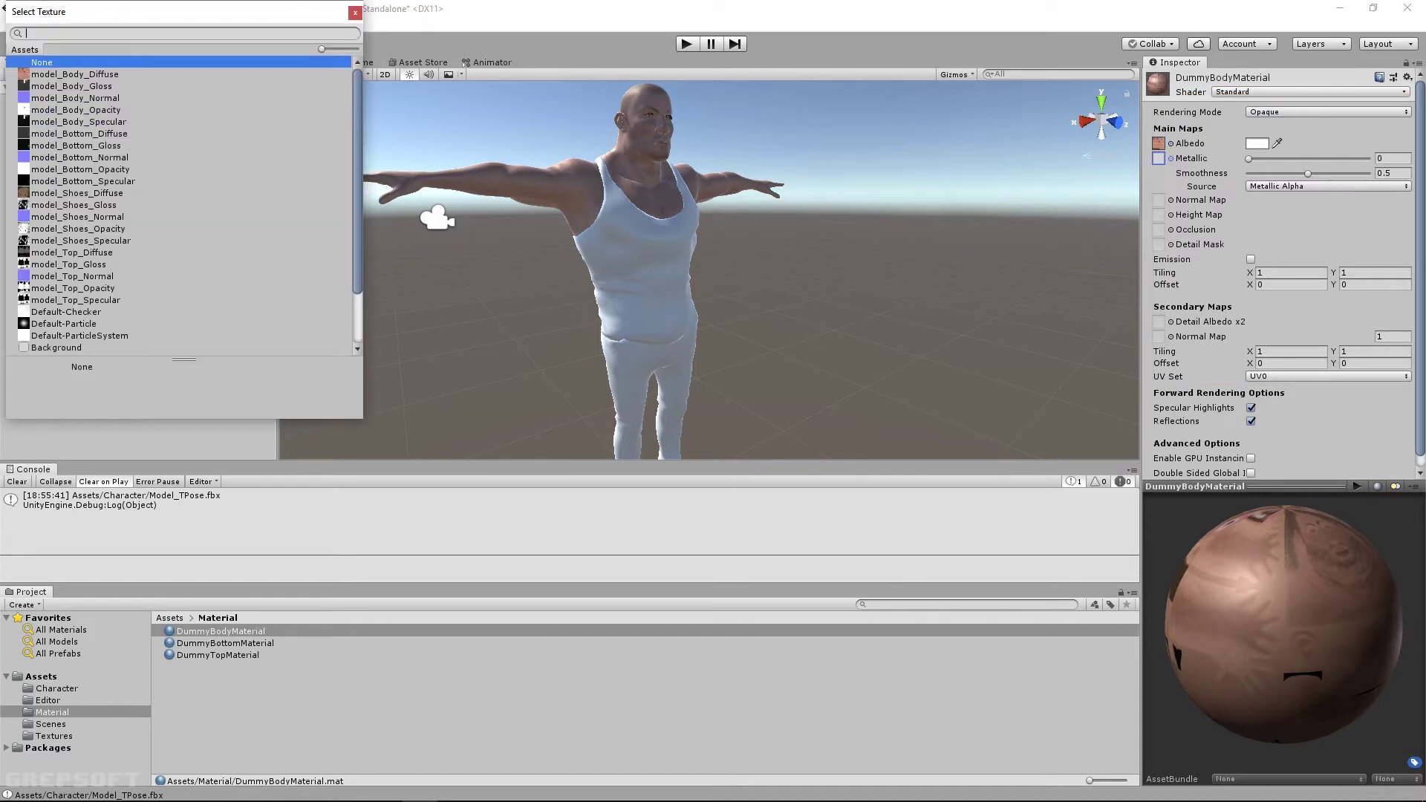
{"action": "left_click", "coordinate": [72, 86]}
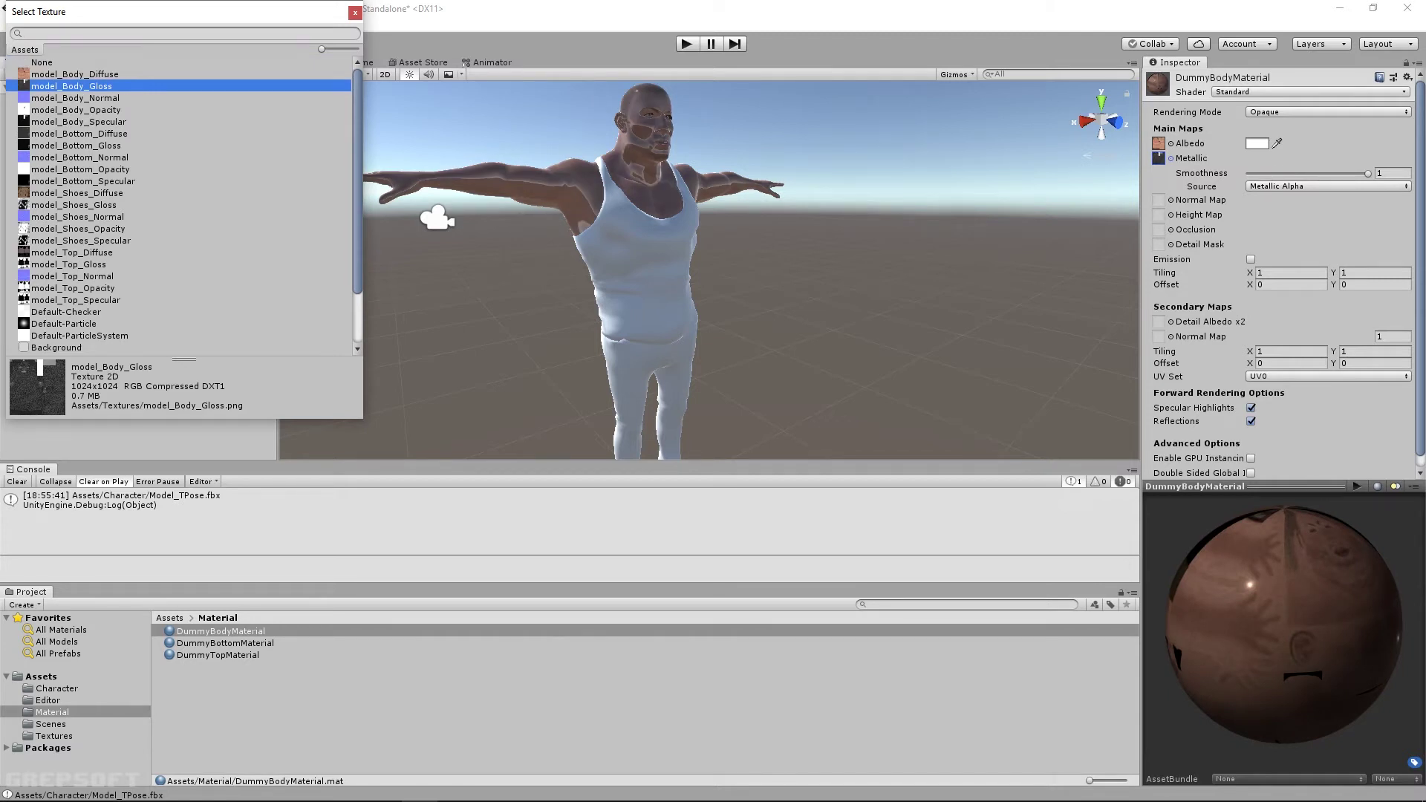
{"action": "left_click_drag", "start_coordinate": [1368, 174], "coordinate": [1261, 173]}
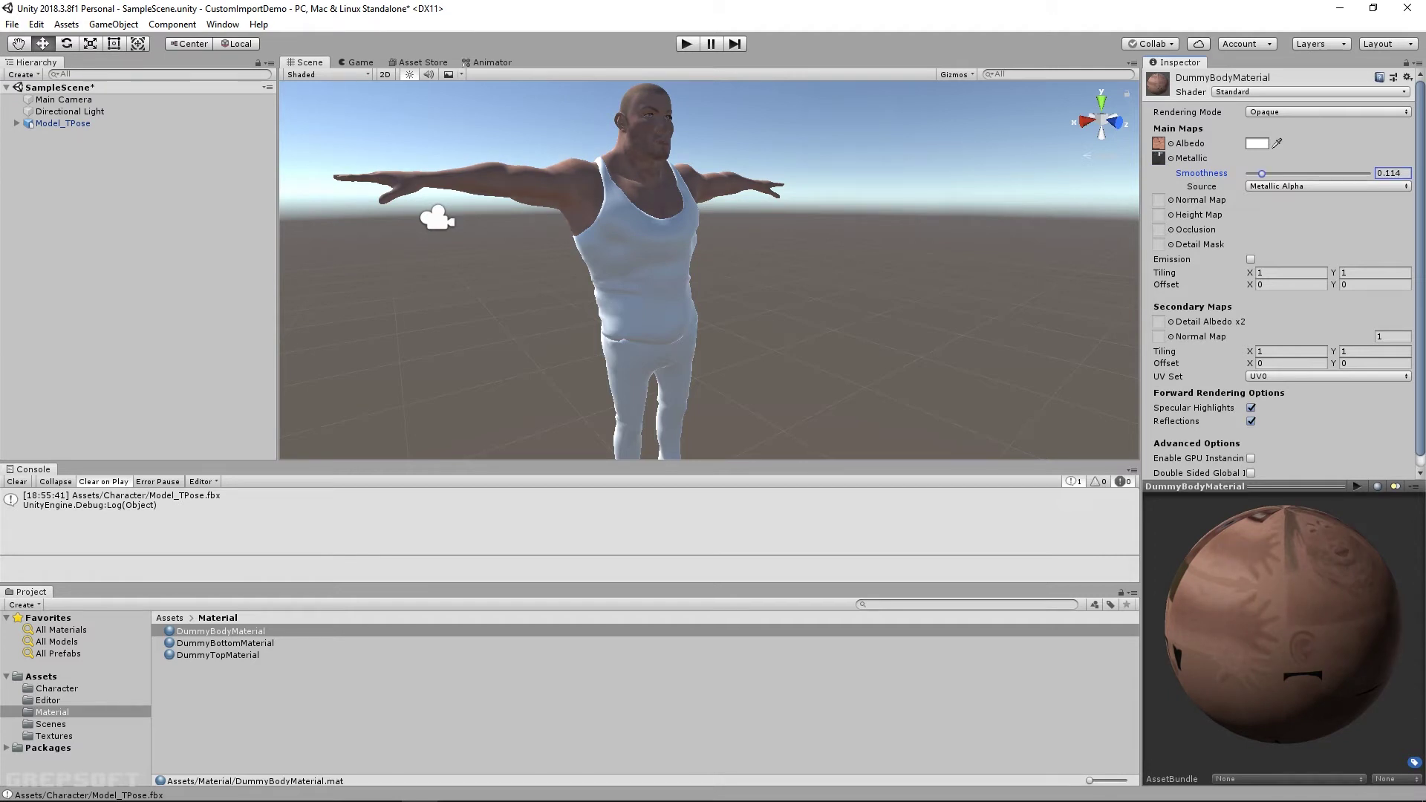
Assign model_Body_Normal to both the main and secondary normal maps of DummyBodyMaterial
{"action": "left_click", "coordinate": [1159, 200]}
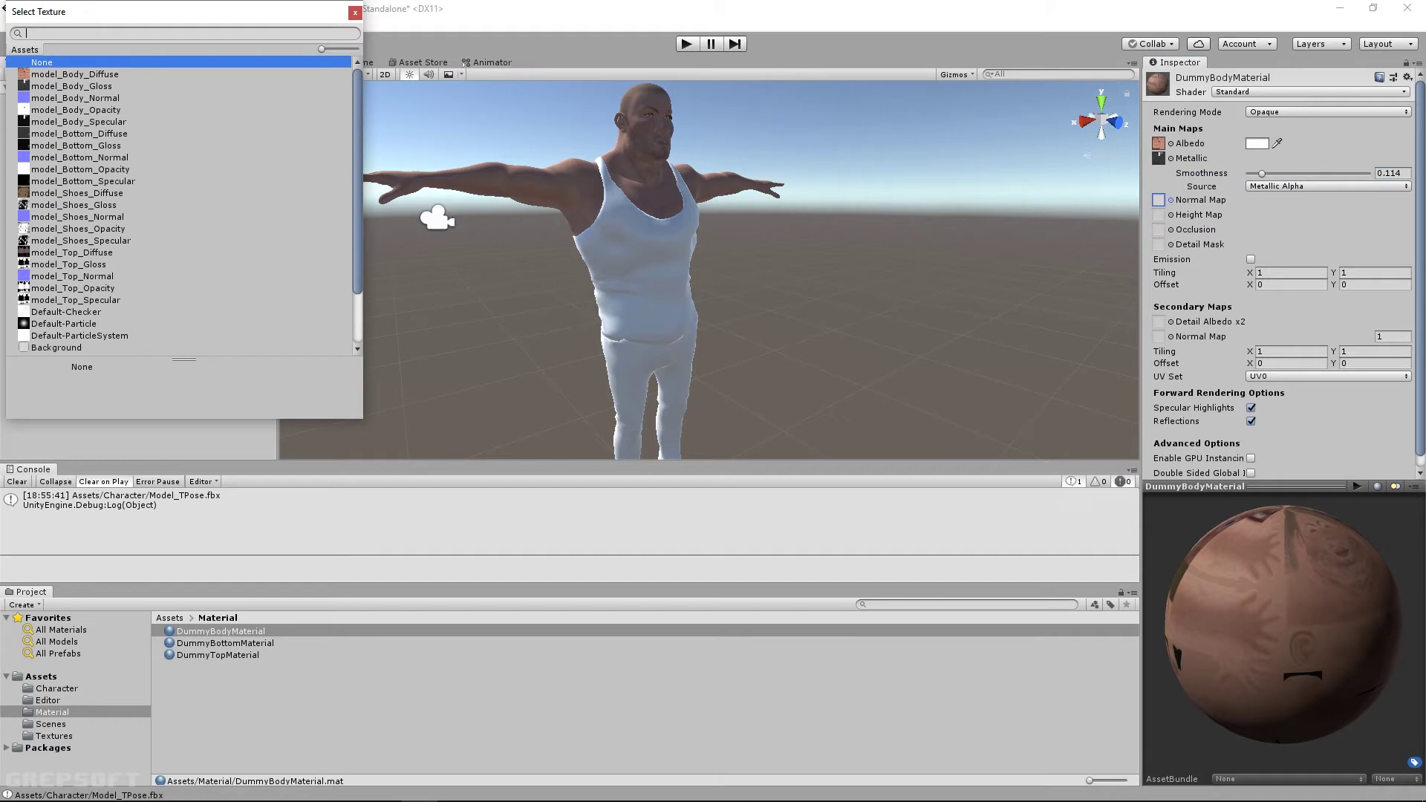
{"action": "left_click", "coordinate": [75, 98]}
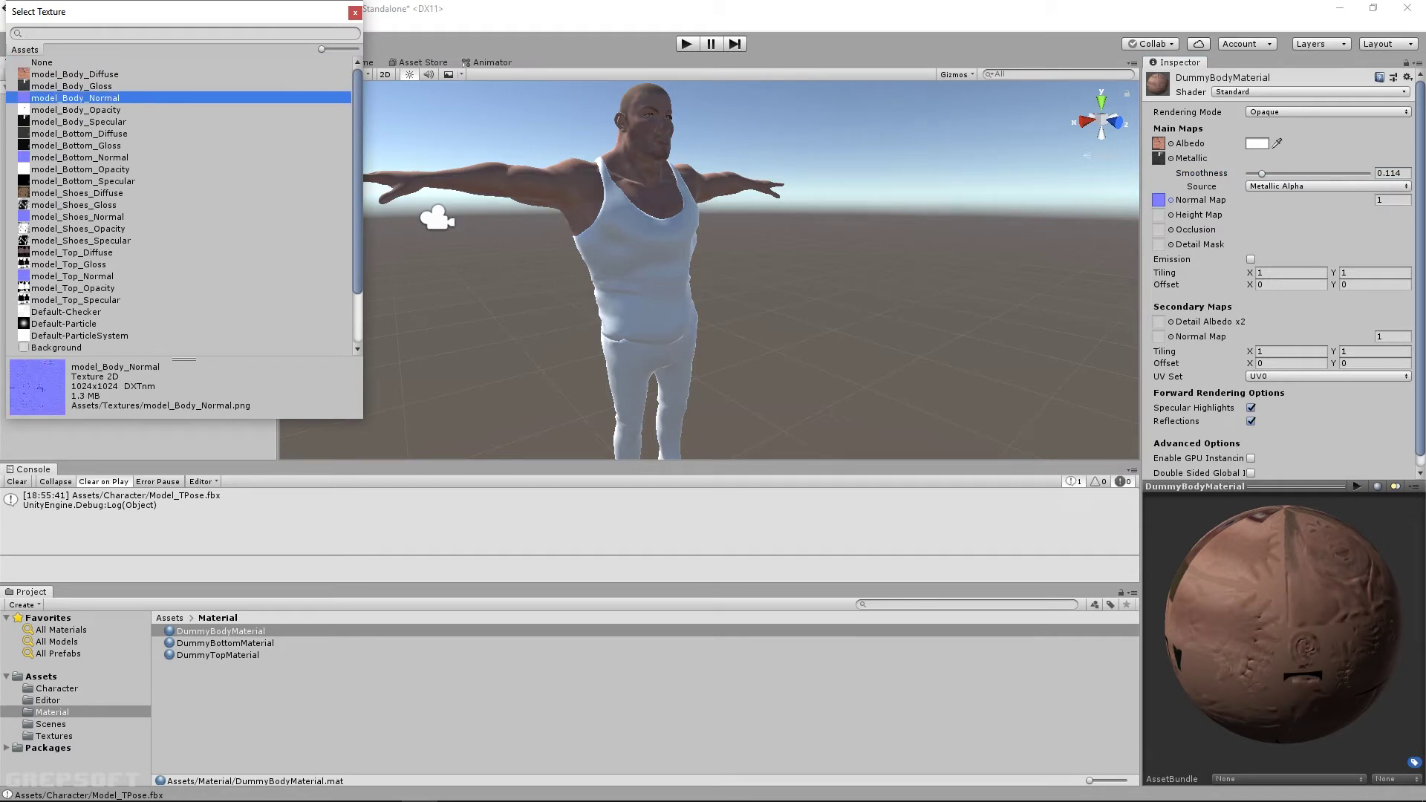
{"action": "left_click", "coordinate": [1171, 336]}
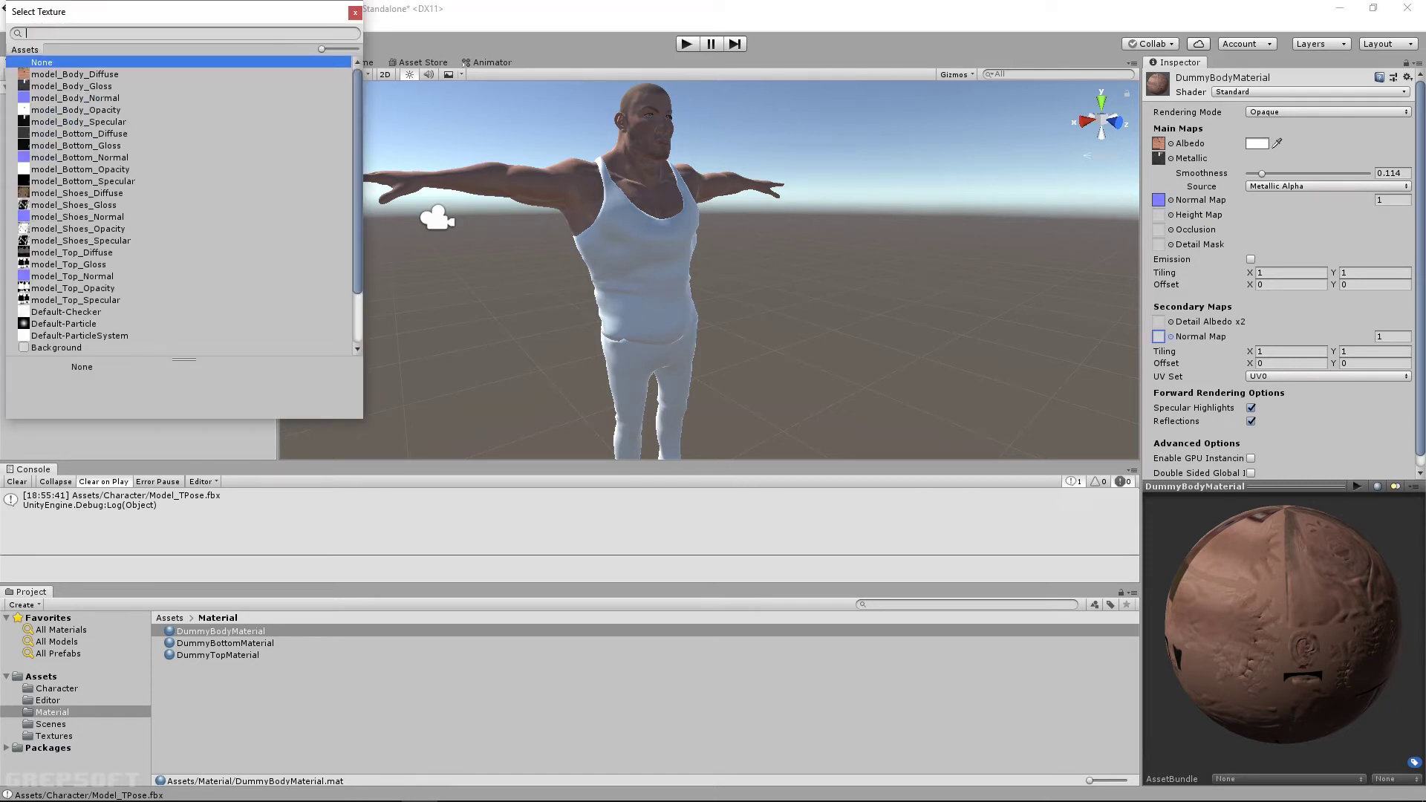
{"action": "left_click", "coordinate": [75, 98]}
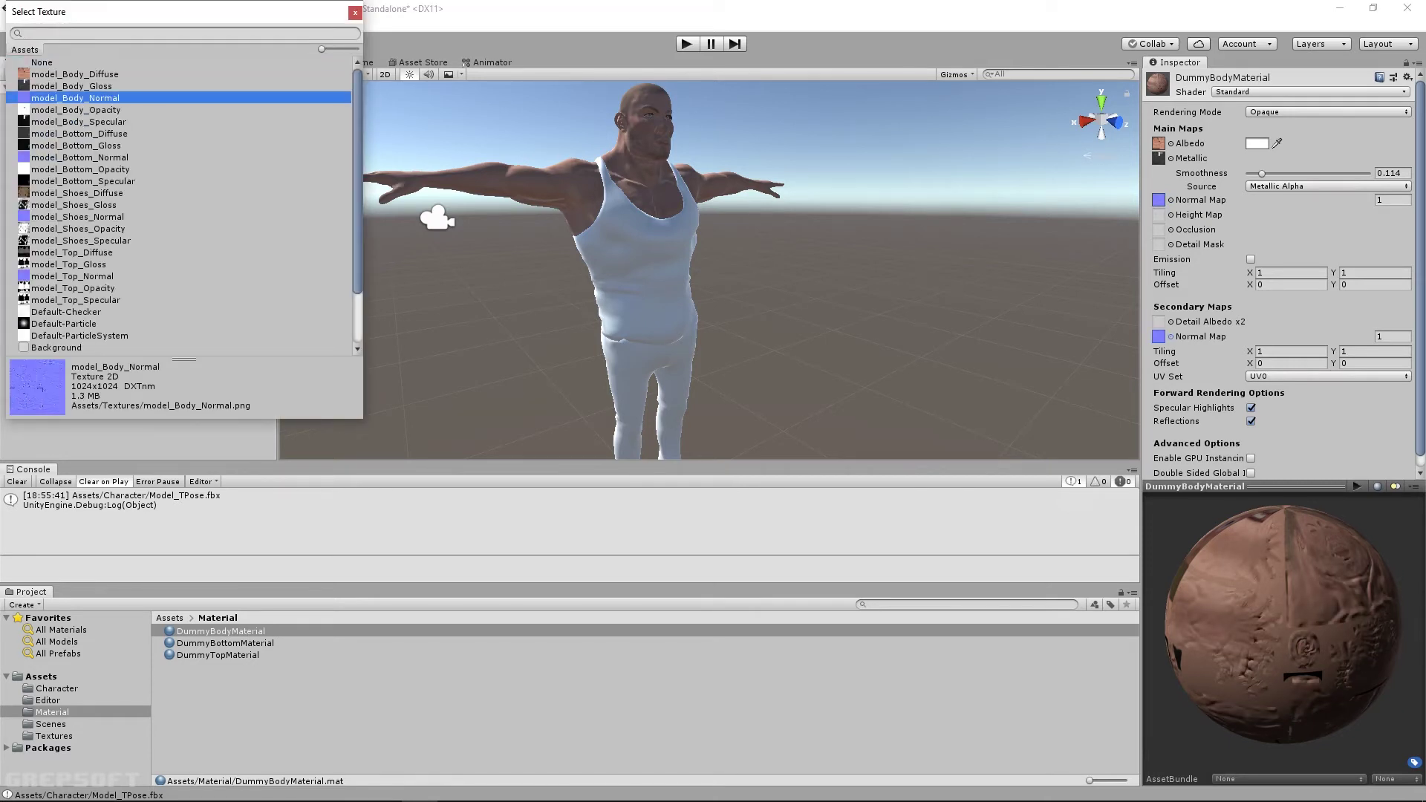
Check the body texture up close on the character and reduce DummyBodyMaterial's smoothness to 0.058
{"action": "scroll", "coordinate": [639, 223], "scroll_direction": "up", "scroll_amount": 7}
{"action": "middle_click_drag", "start_coordinate": [631, 178], "coordinate": [762, 397]}
{"action": "left_click_drag", "start_coordinate": [761, 397], "coordinate": [765, 334], "text": "alt"}
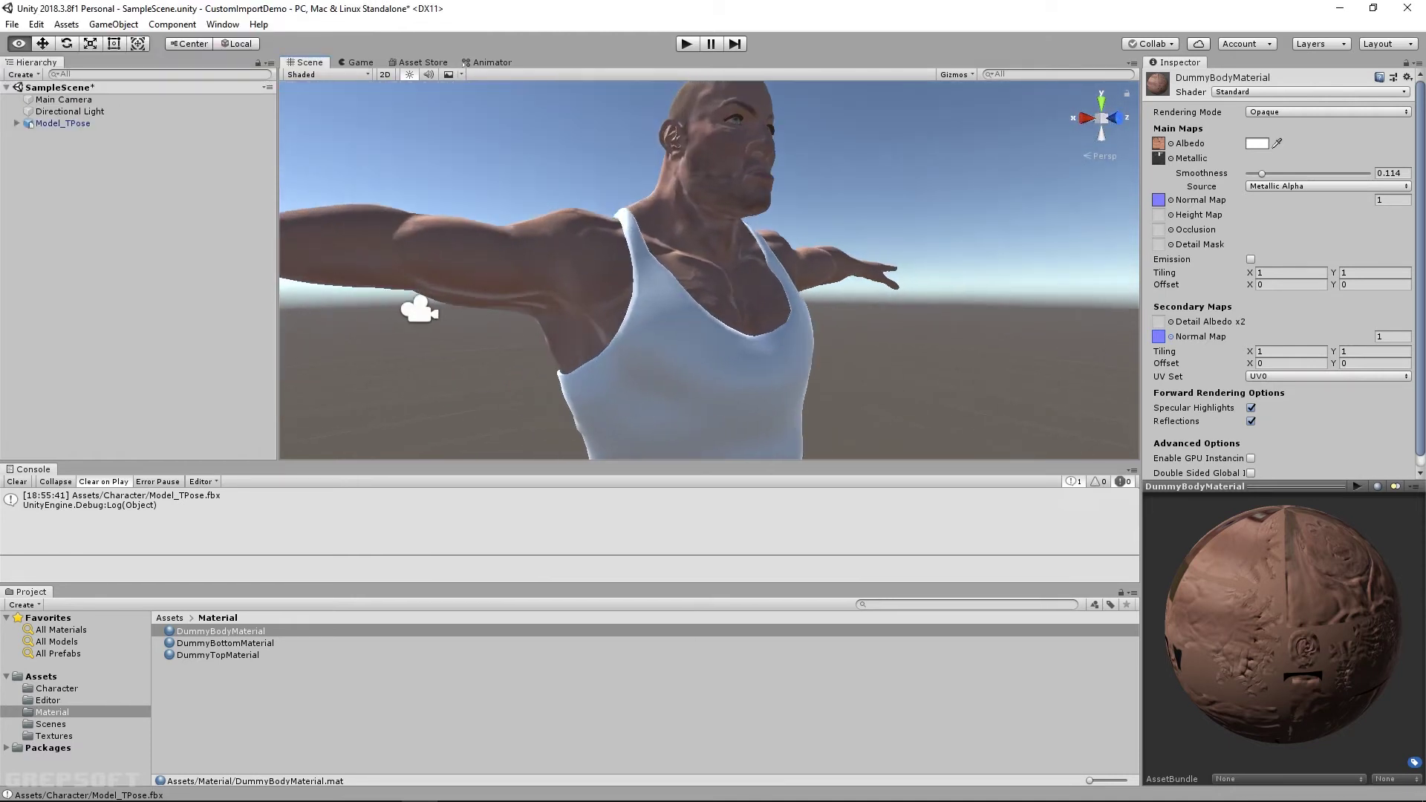
{"action": "left_click_drag", "start_coordinate": [694, 215], "coordinate": [691, 208], "text": "alt"}
{"action": "scroll", "coordinate": [710, 271], "scroll_direction": "down", "scroll_amount": 4}
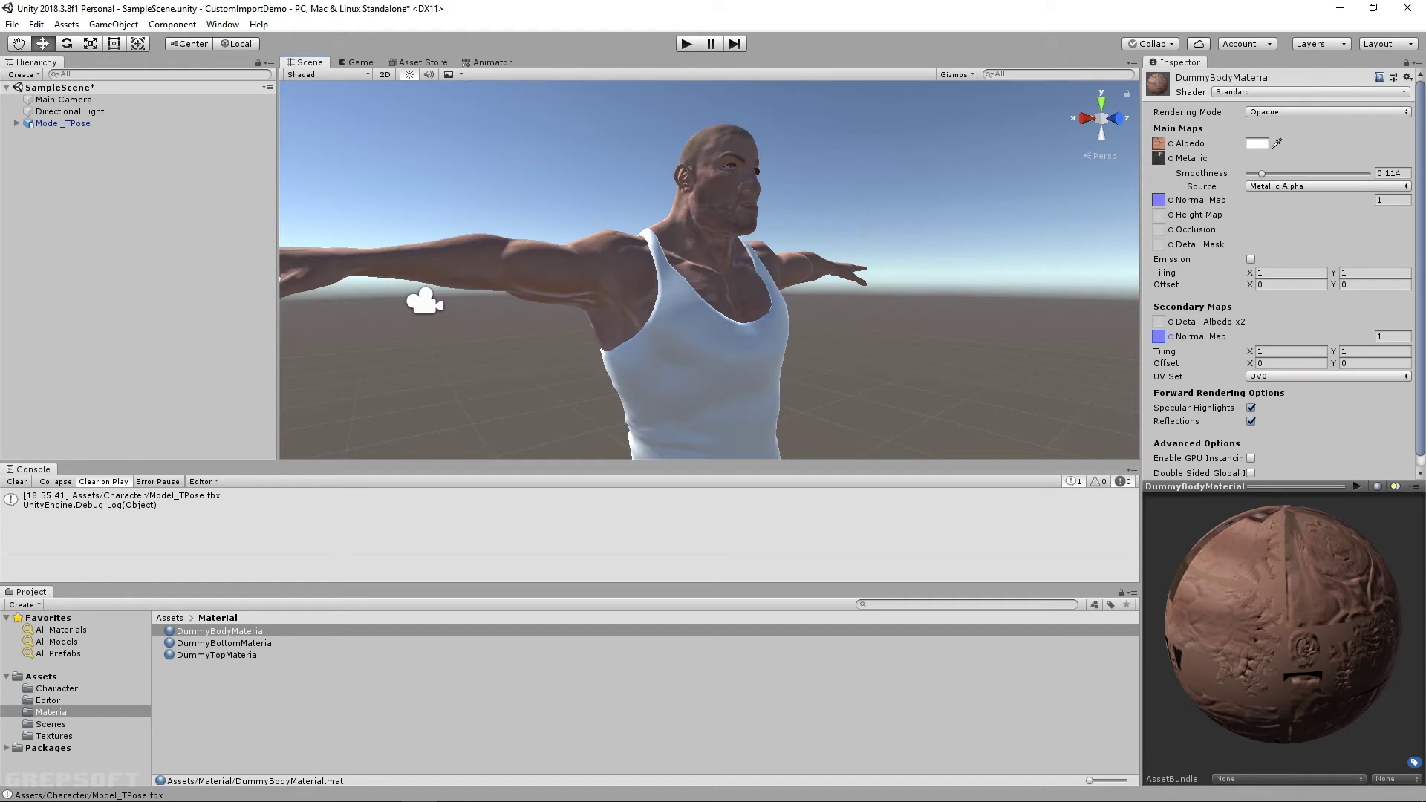
{"action": "left_click_drag", "start_coordinate": [1261, 173], "coordinate": [1255, 173]}
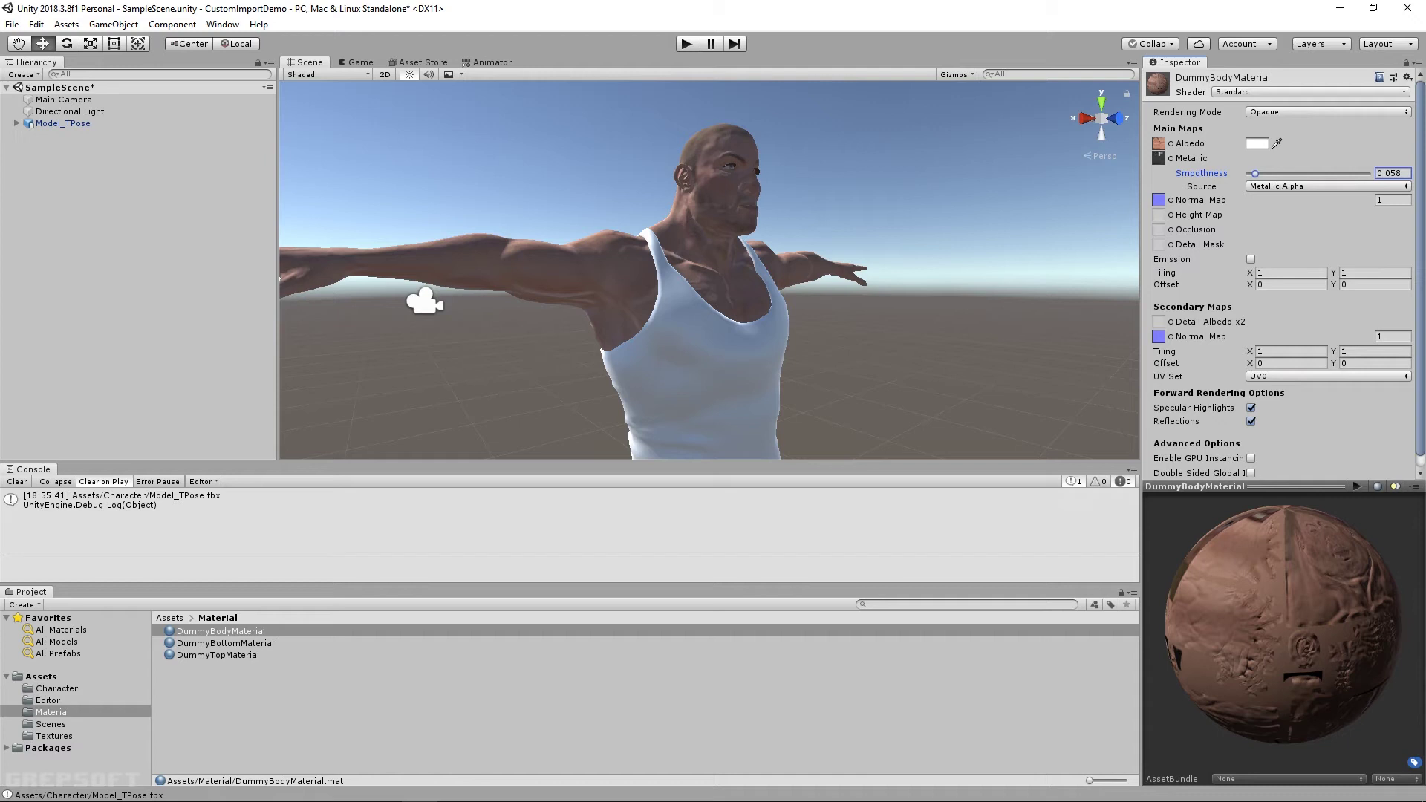
Assign model_Top_Diffuse as the albedo texture of DummyTopMaterial
{"action": "left_click", "coordinate": [218, 655]}
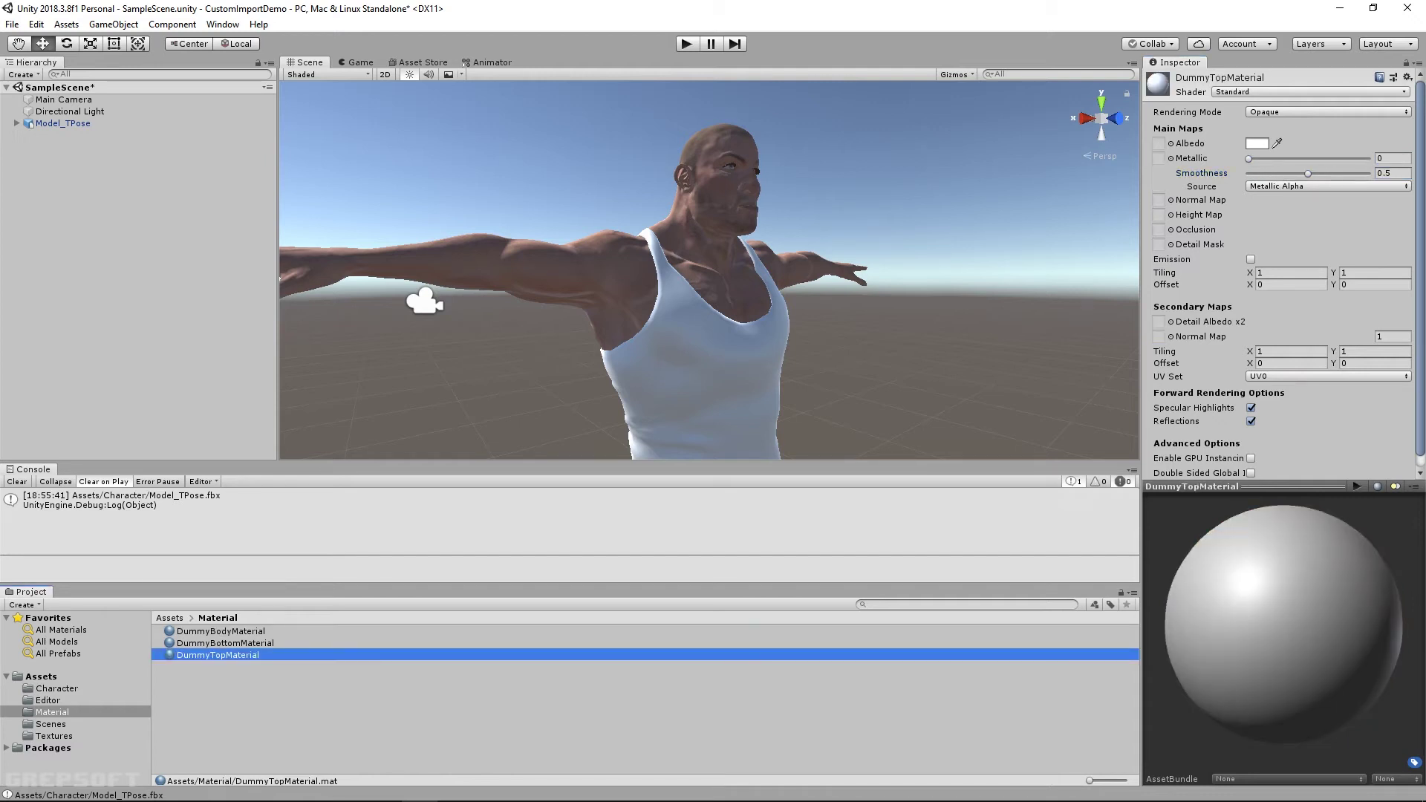
{"action": "left_click", "coordinate": [1170, 144]}
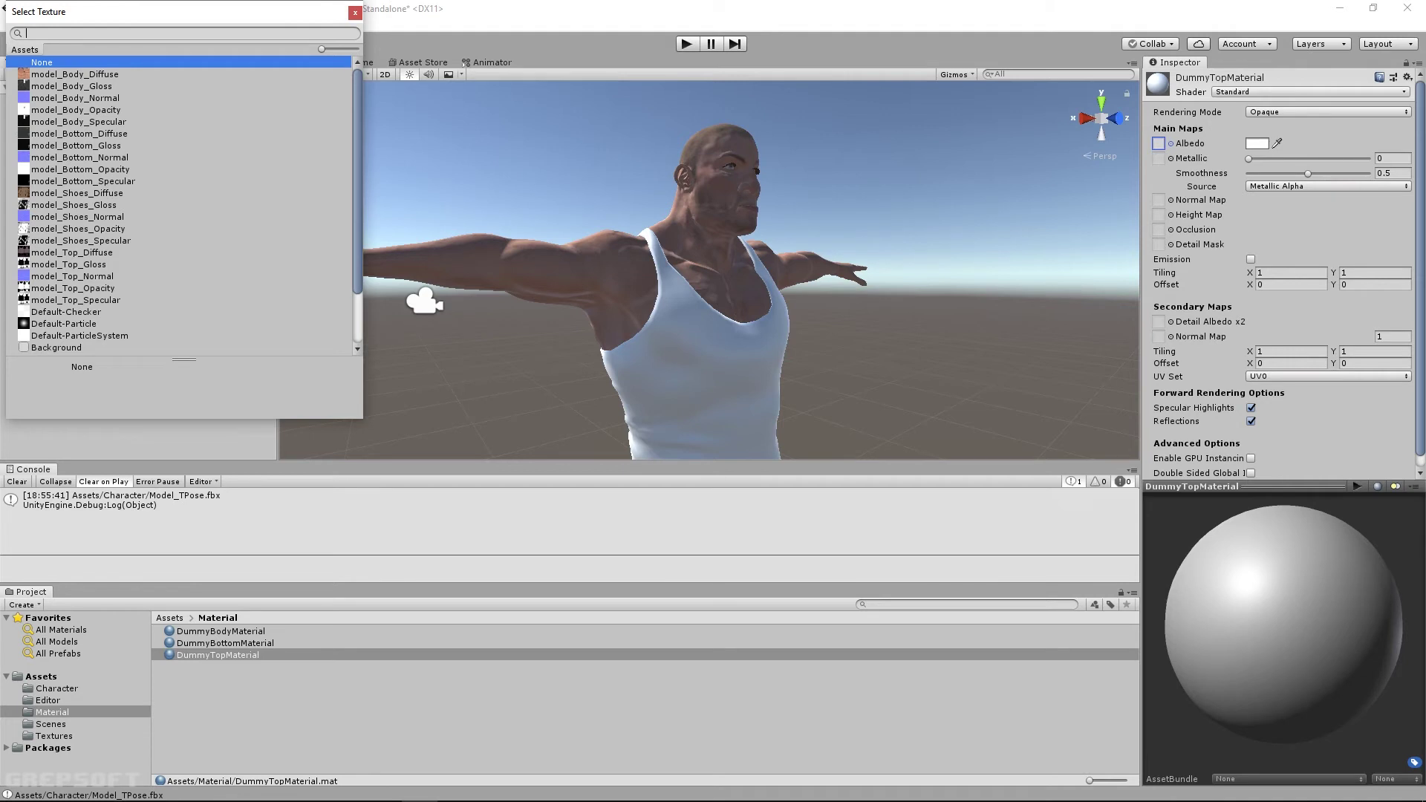
{"action": "left_click", "coordinate": [73, 253]}
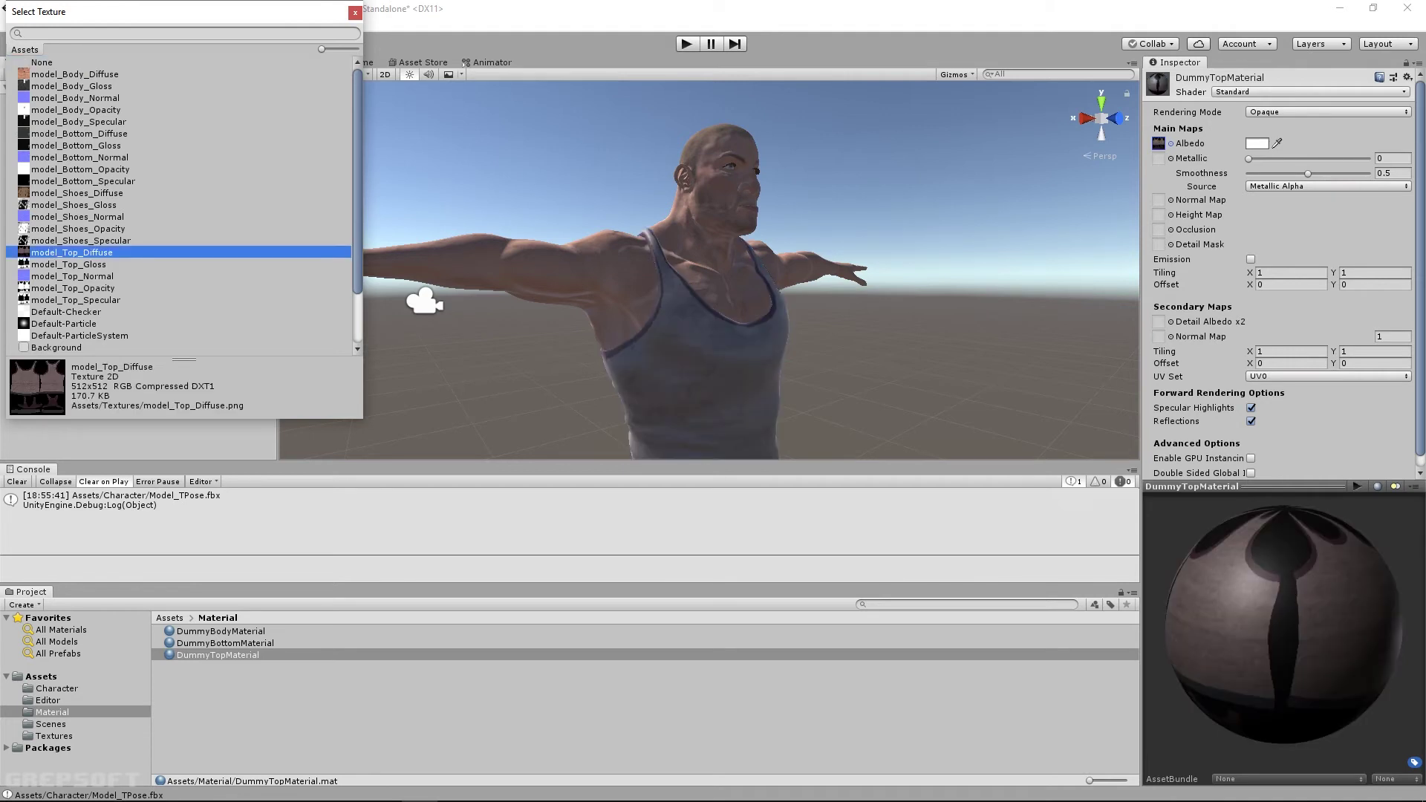
Assign model_Top_Specular as DummyTopMaterial's metallic map and lower the smoothness to 0.157
{"action": "left_click", "coordinate": [1170, 158]}
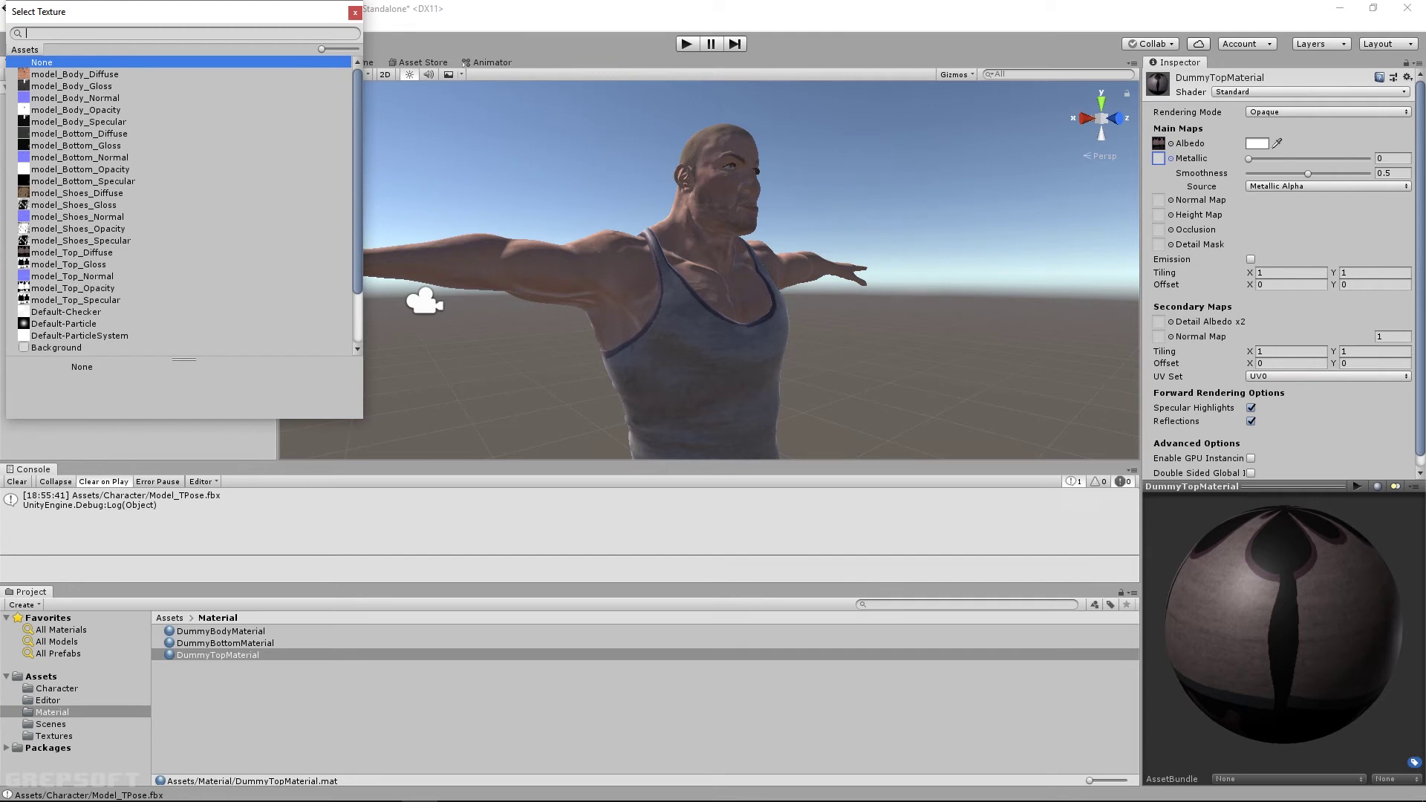
{"action": "left_click", "coordinate": [76, 300]}
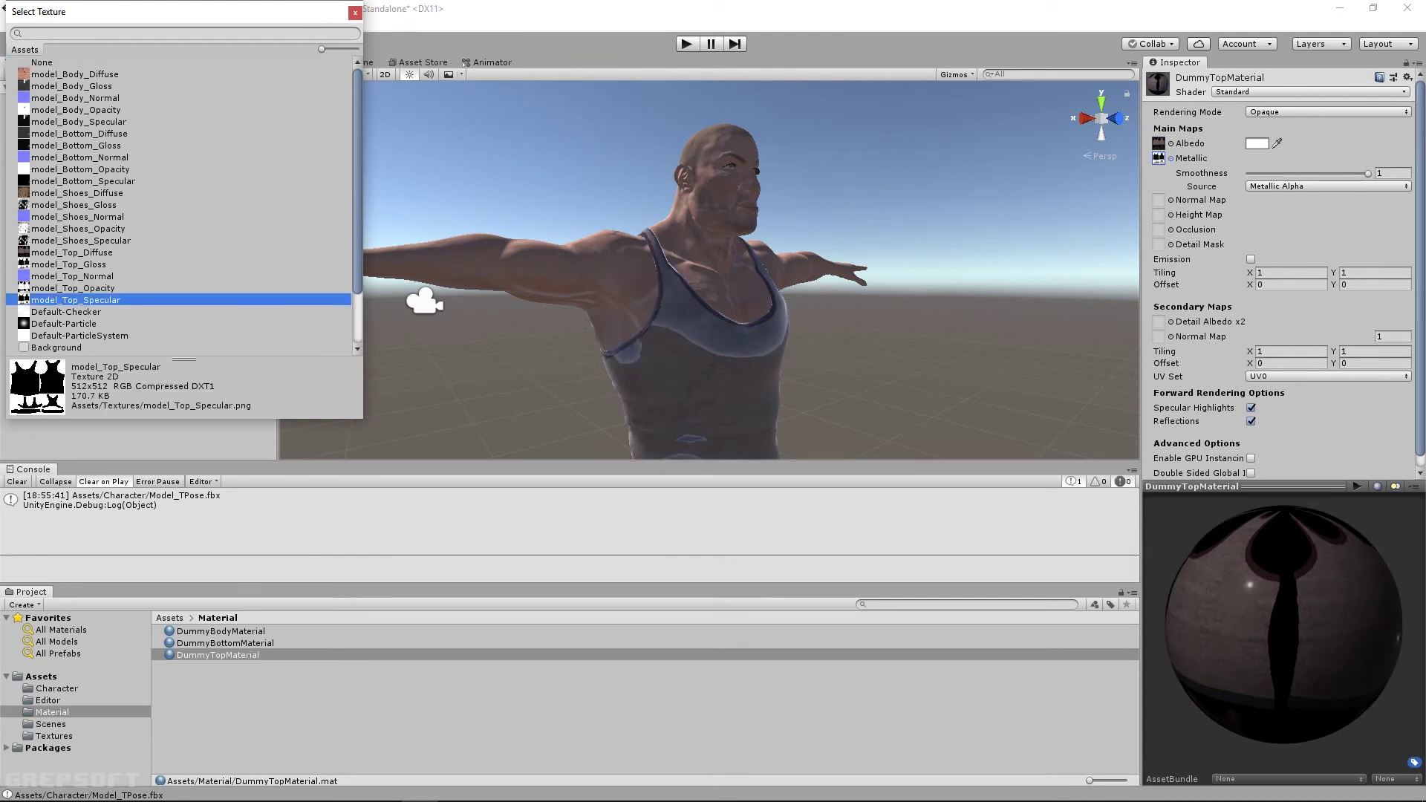
{"action": "left_click_drag", "start_coordinate": [1368, 173], "coordinate": [1267, 173]}
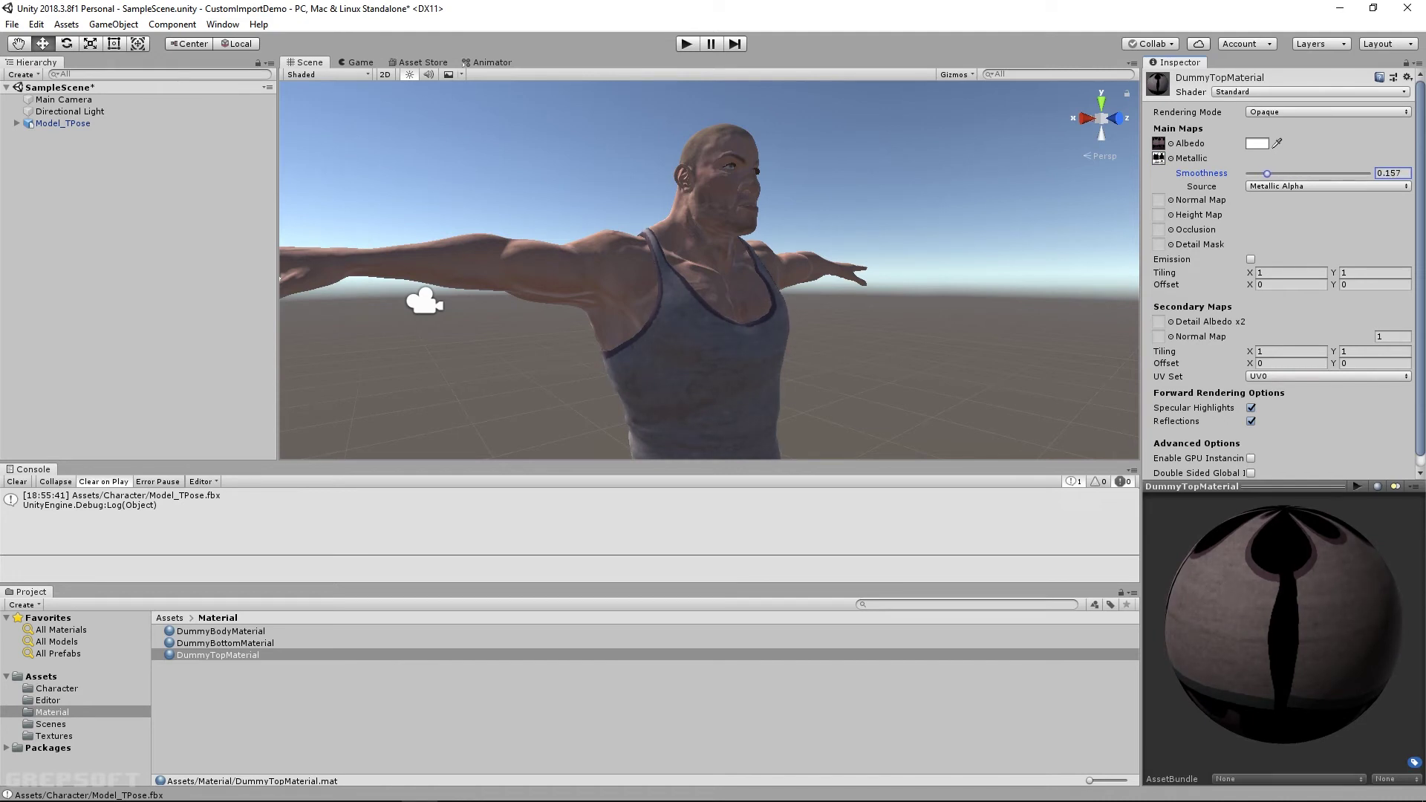
Assign model_Top_Normal to both the main and secondary normal maps of DummyTopMaterial
{"action": "left_click", "coordinate": [1171, 200]}
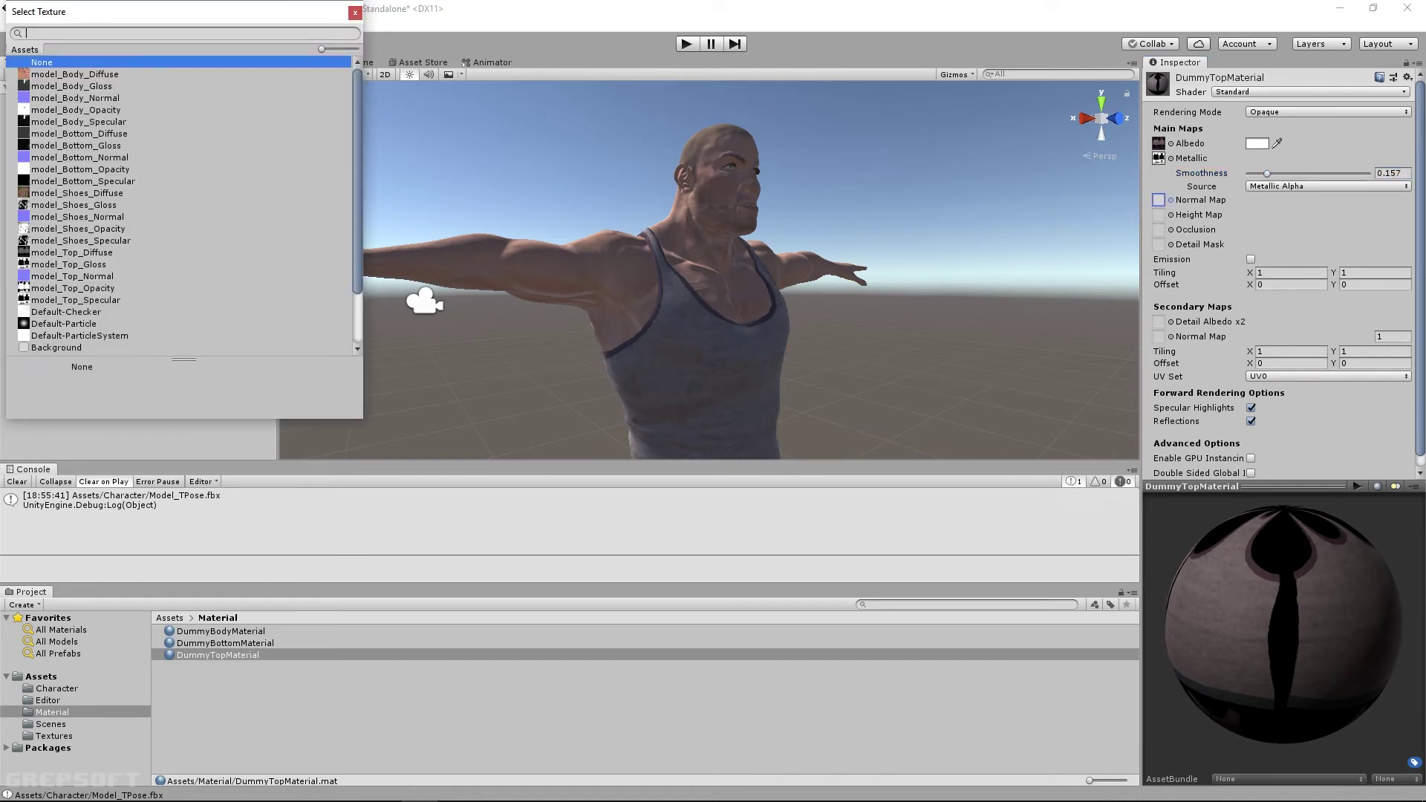
{"action": "left_click", "coordinate": [73, 276]}
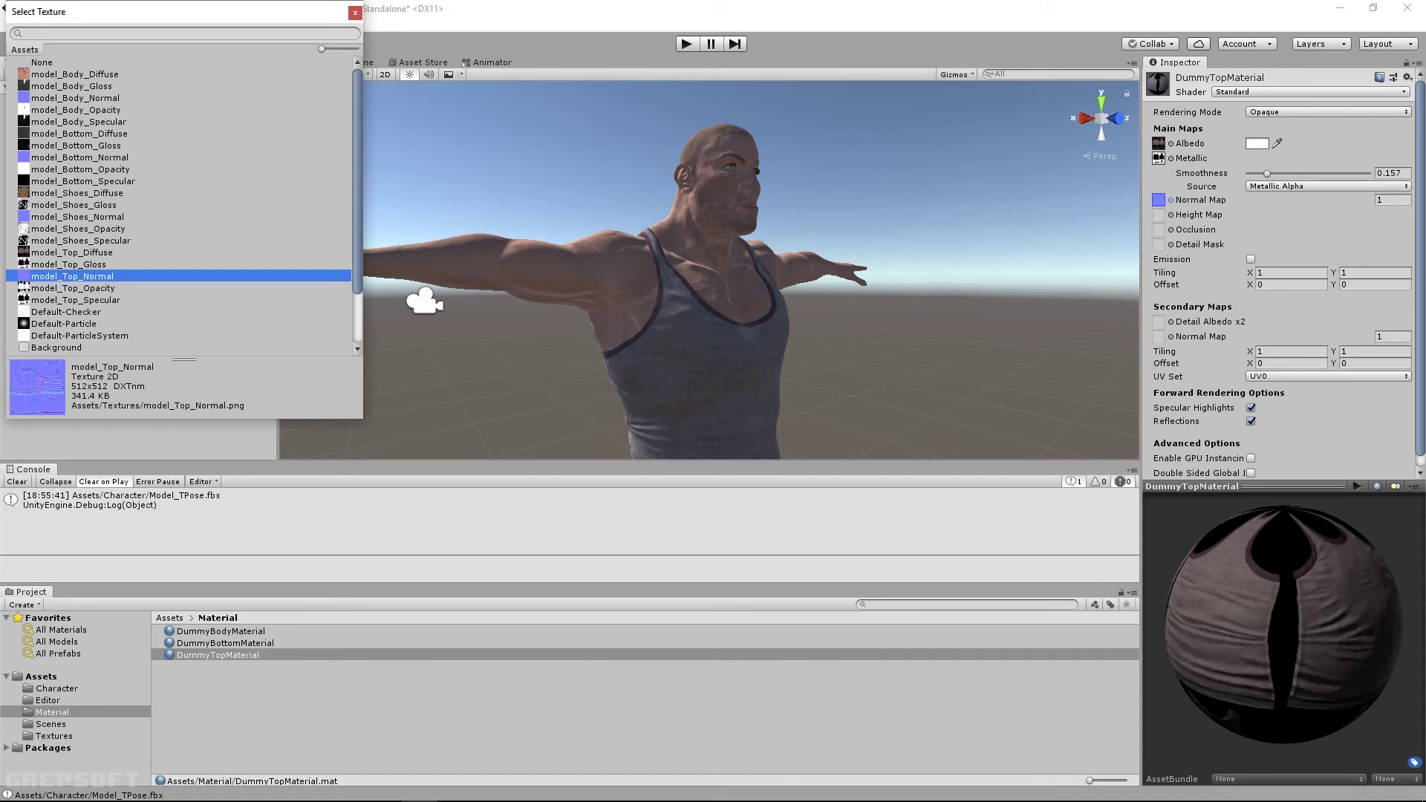
{"action": "left_click", "coordinate": [1171, 337]}
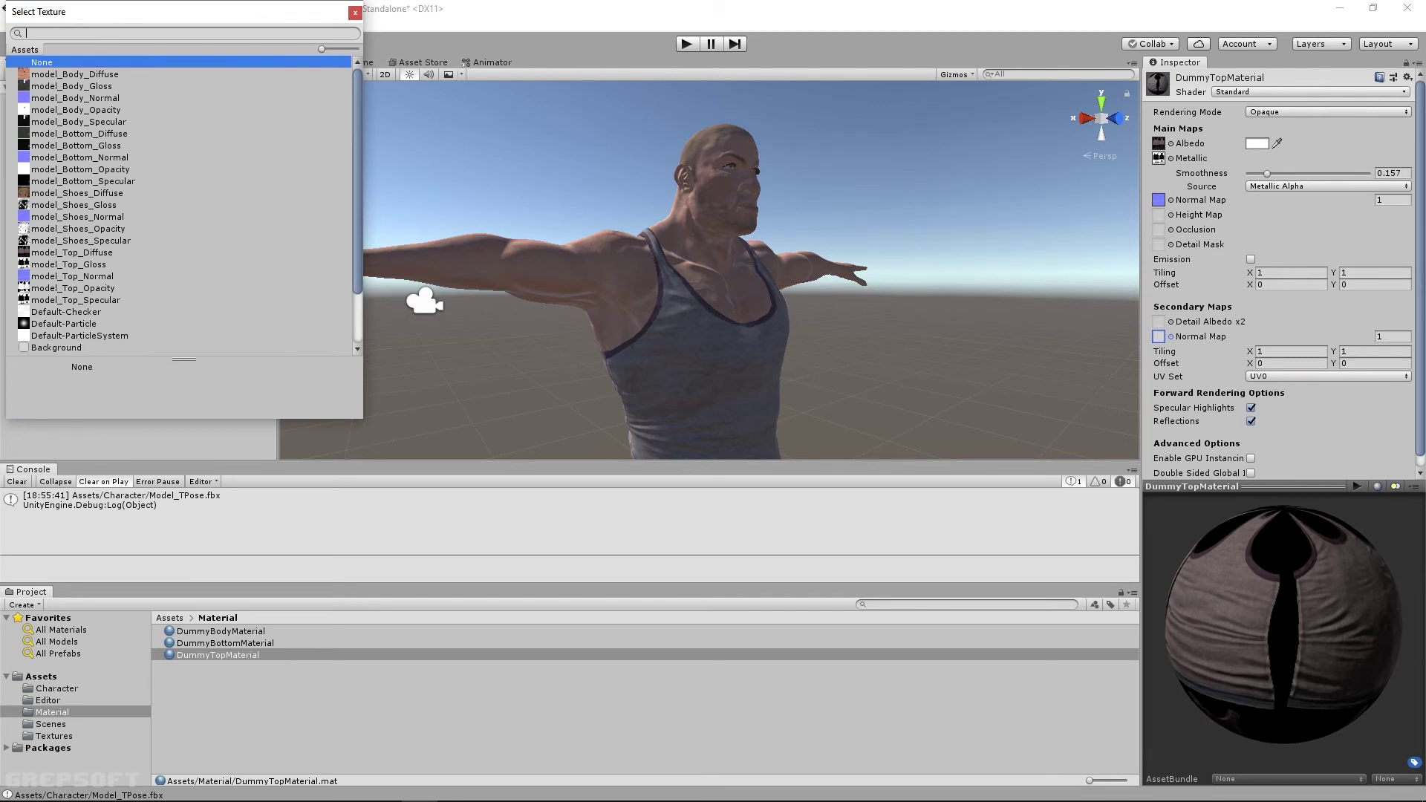
{"action": "left_click", "coordinate": [73, 276]}
{"action": "left_click", "coordinate": [355, 13]}
Assign model_Bottom_Diffuse as the albedo texture of DummyBottomMaterial
{"action": "middle_click_drag", "start_coordinate": [668, 401], "coordinate": [691, 111]}
{"action": "left_click_drag", "start_coordinate": [691, 223], "coordinate": [653, 214], "text": "alt"}
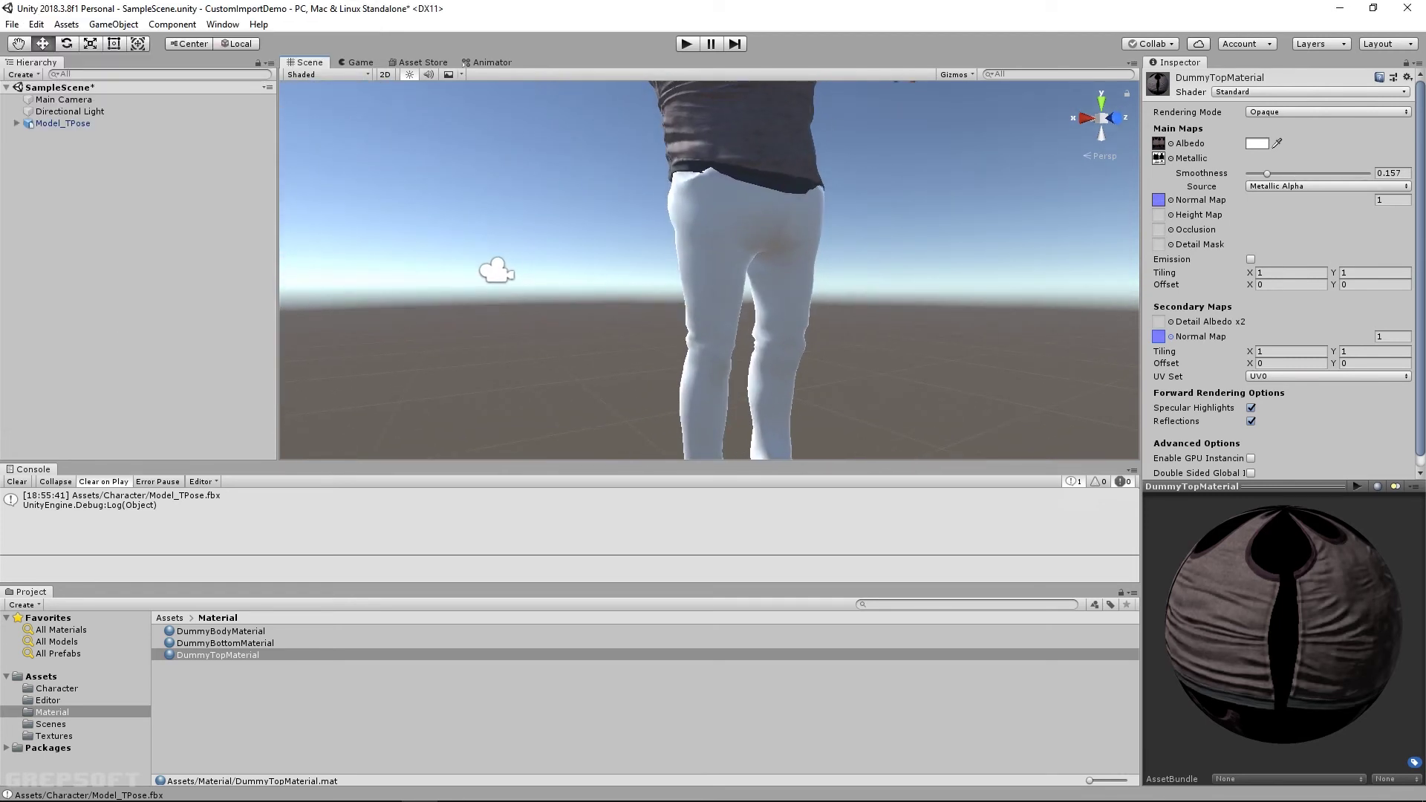
{"action": "left_click", "coordinate": [225, 643]}
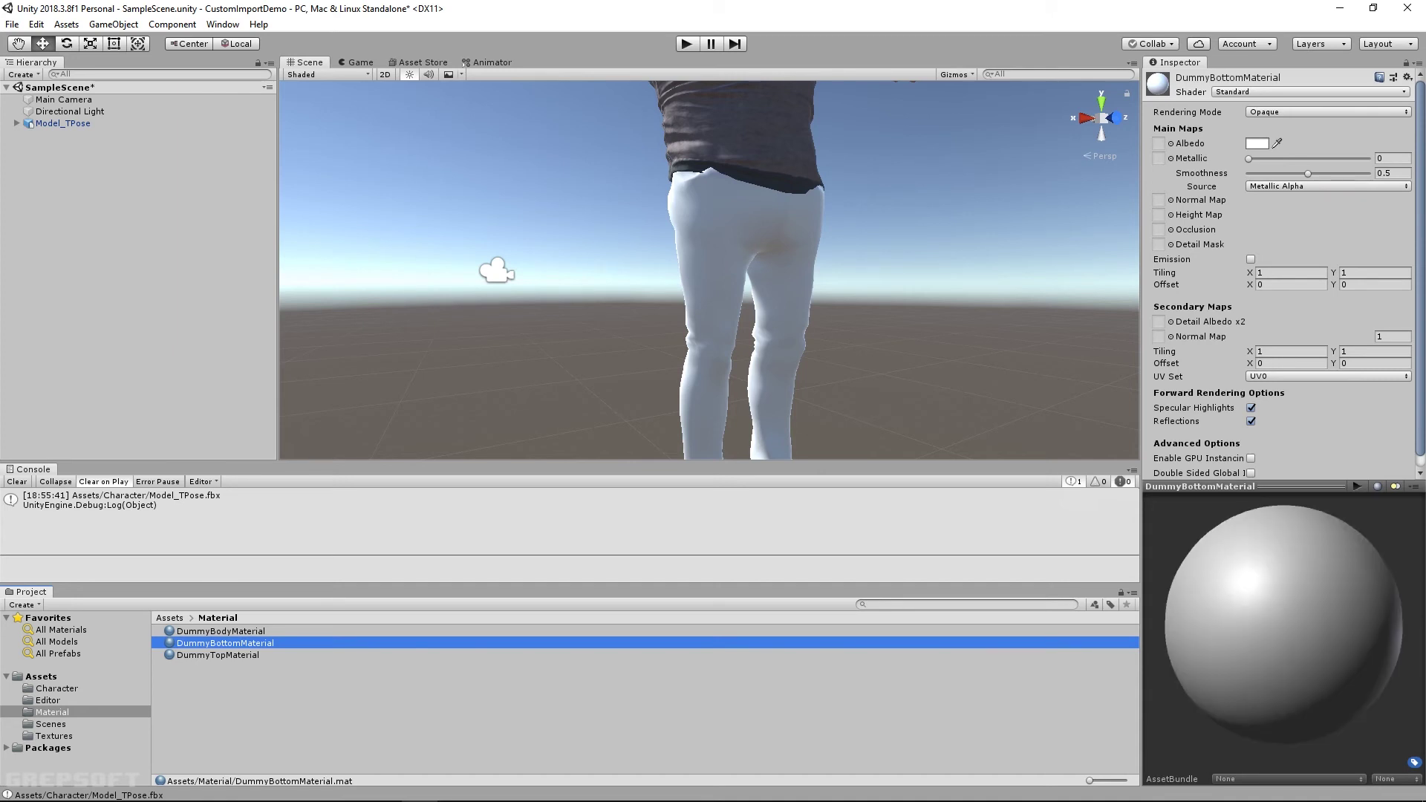
{"action": "left_click", "coordinate": [1171, 144]}
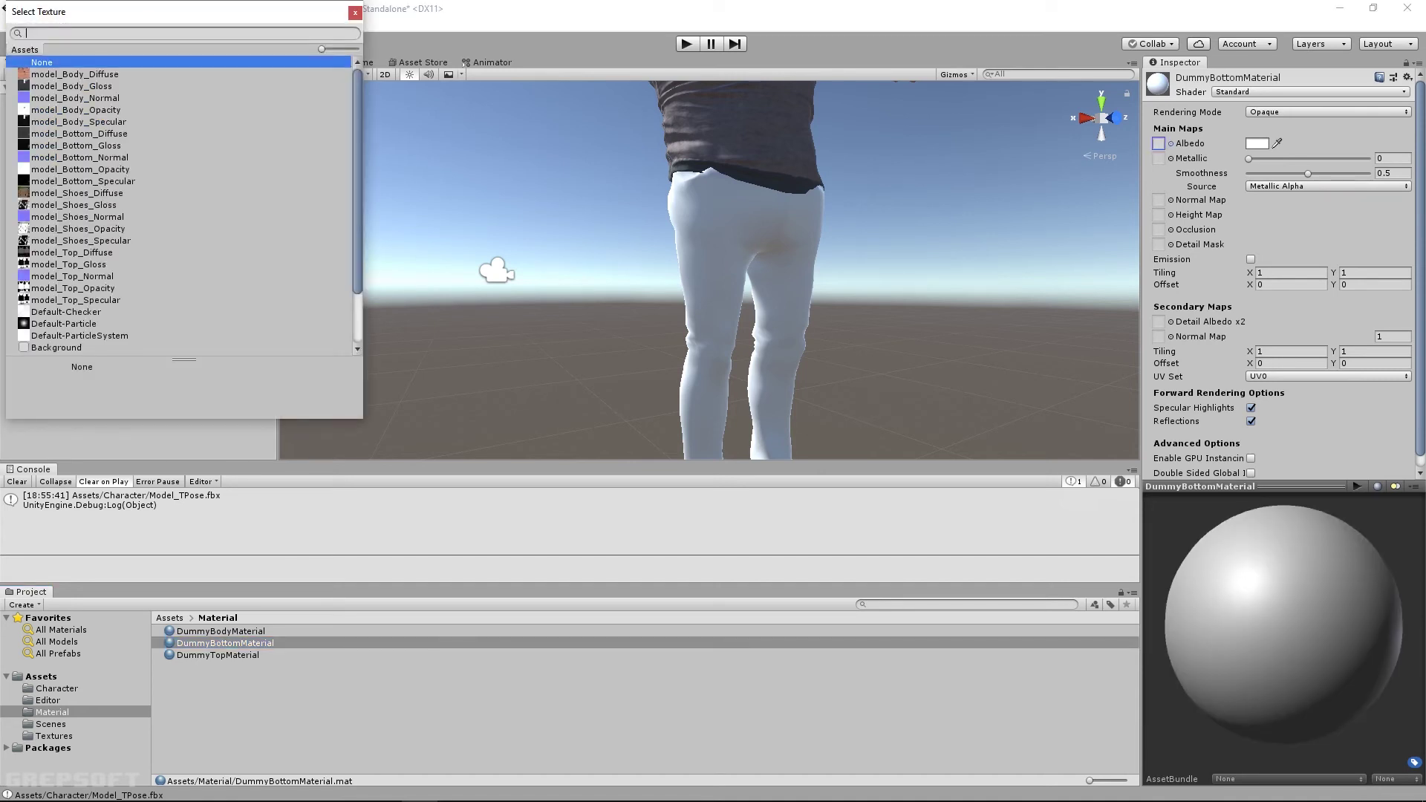
{"action": "left_click", "coordinate": [80, 134]}
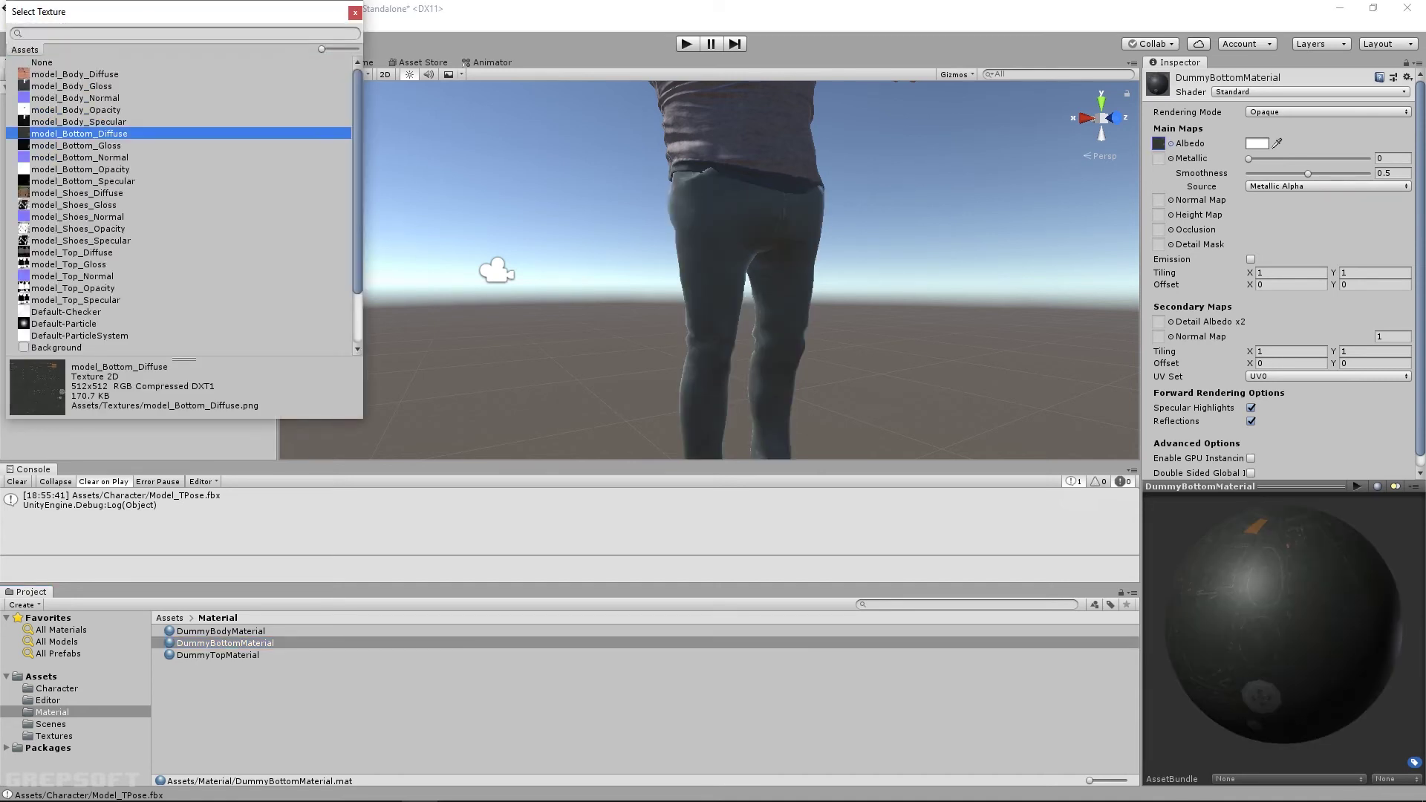
Assign model_Shoes_Specular as DummyBottomMaterial's metallic map and reduce the smoothness to 0.058
{"action": "left_click", "coordinate": [1171, 159]}
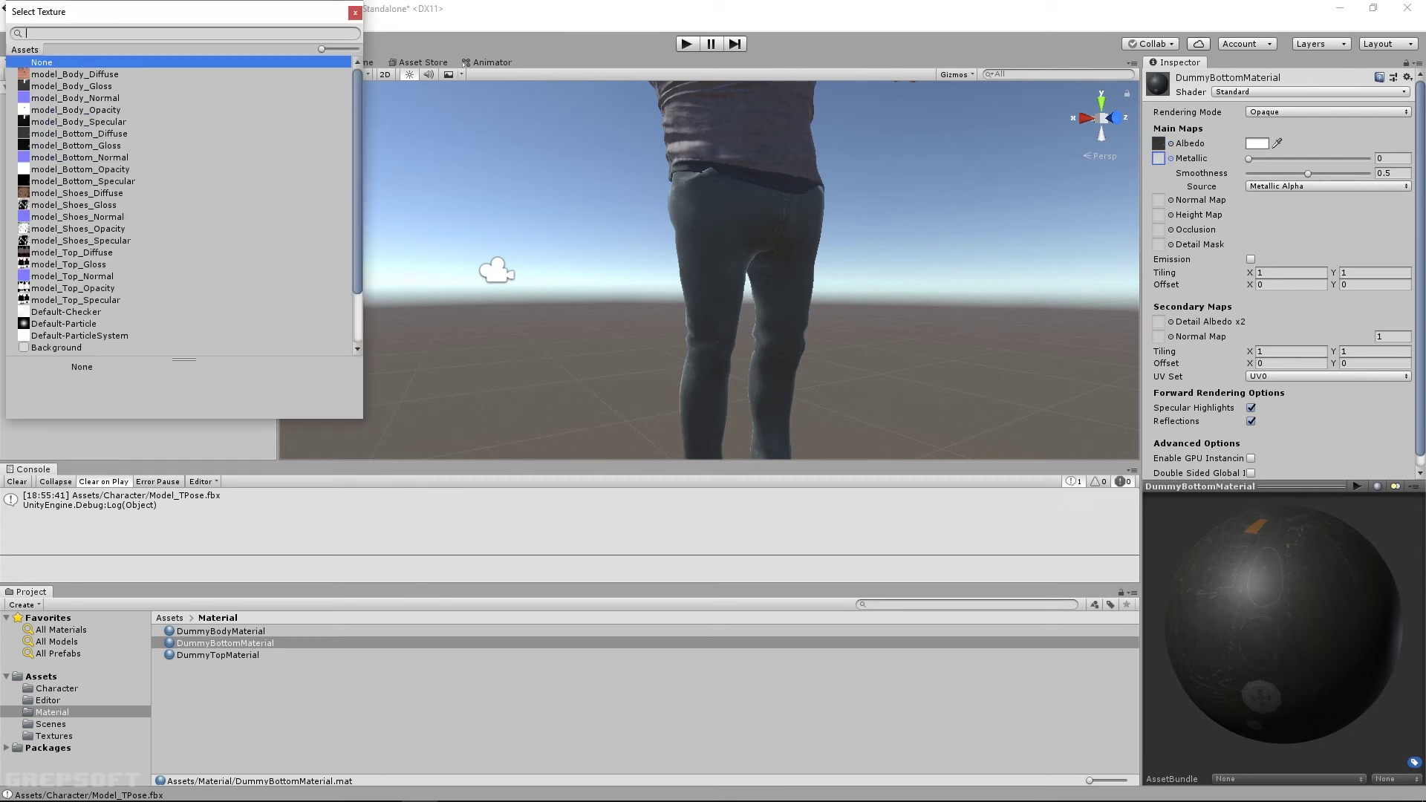
{"action": "left_click", "coordinate": [81, 241]}
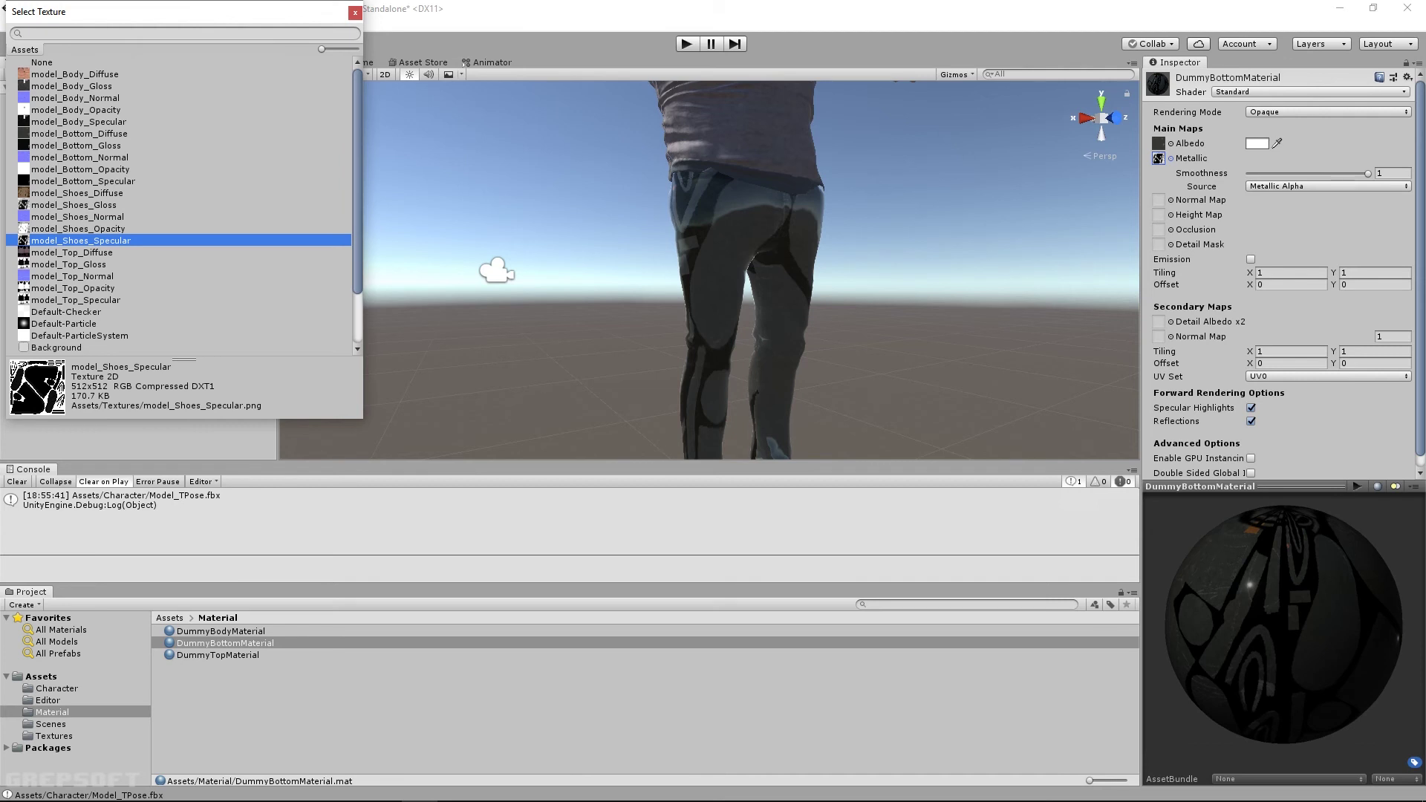
{"action": "left_click_drag", "start_coordinate": [1368, 174], "coordinate": [1255, 173]}
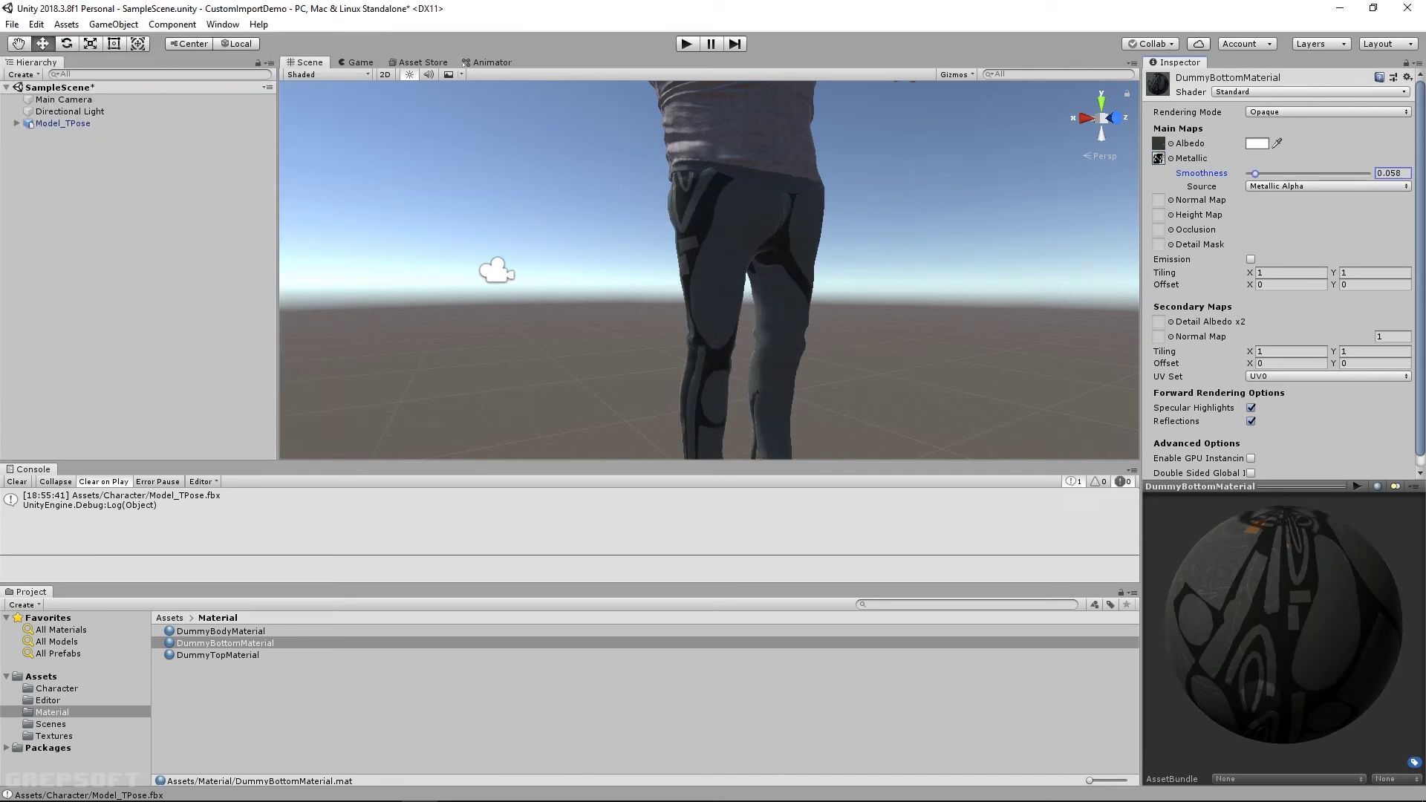
Replace DummyBottomMaterial's metallic map with model_Bottom_Specular
{"action": "left_click", "coordinate": [1171, 158]}
{"action": "scroll", "coordinate": [178, 206], "scroll_direction": "up", "scroll_amount": 1}
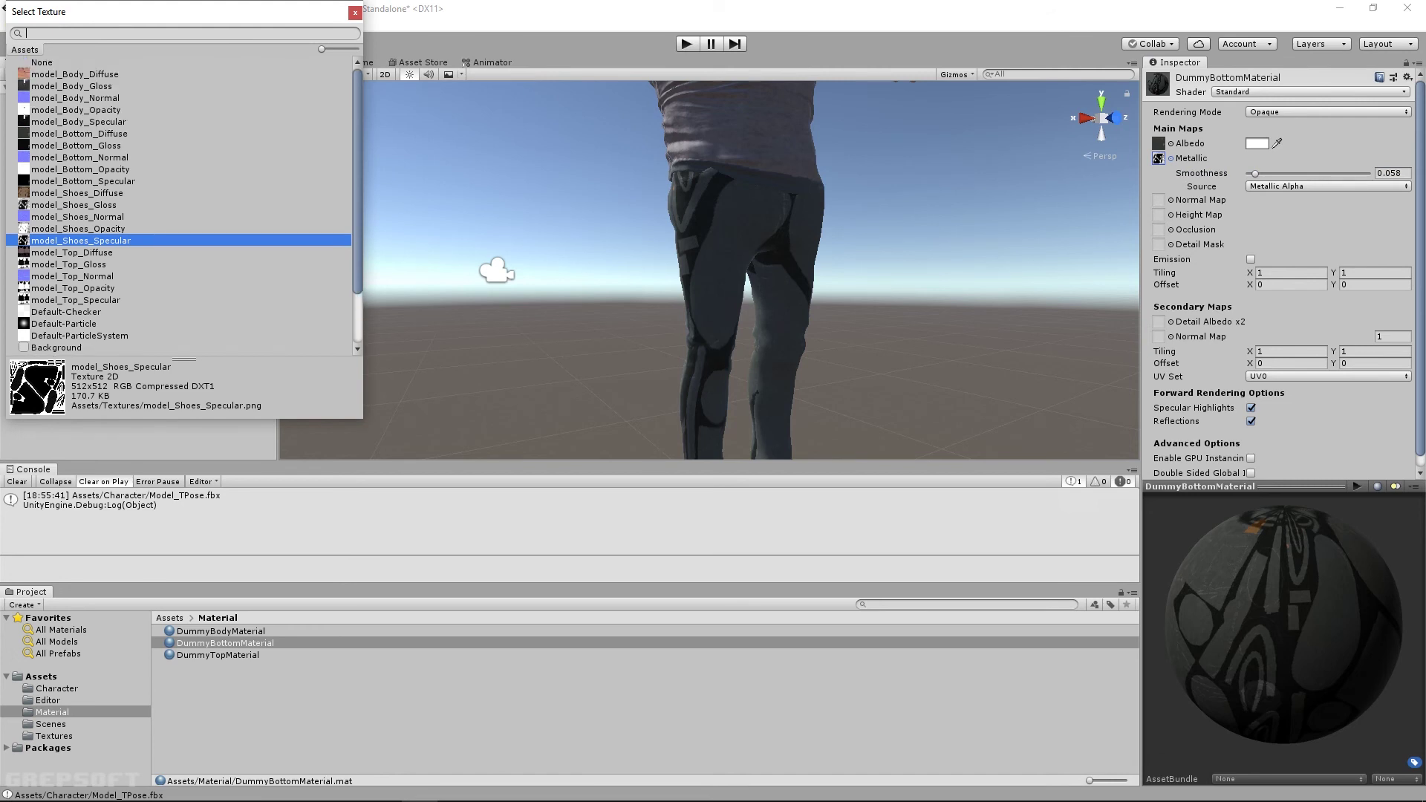
{"action": "left_click", "coordinate": [83, 181]}
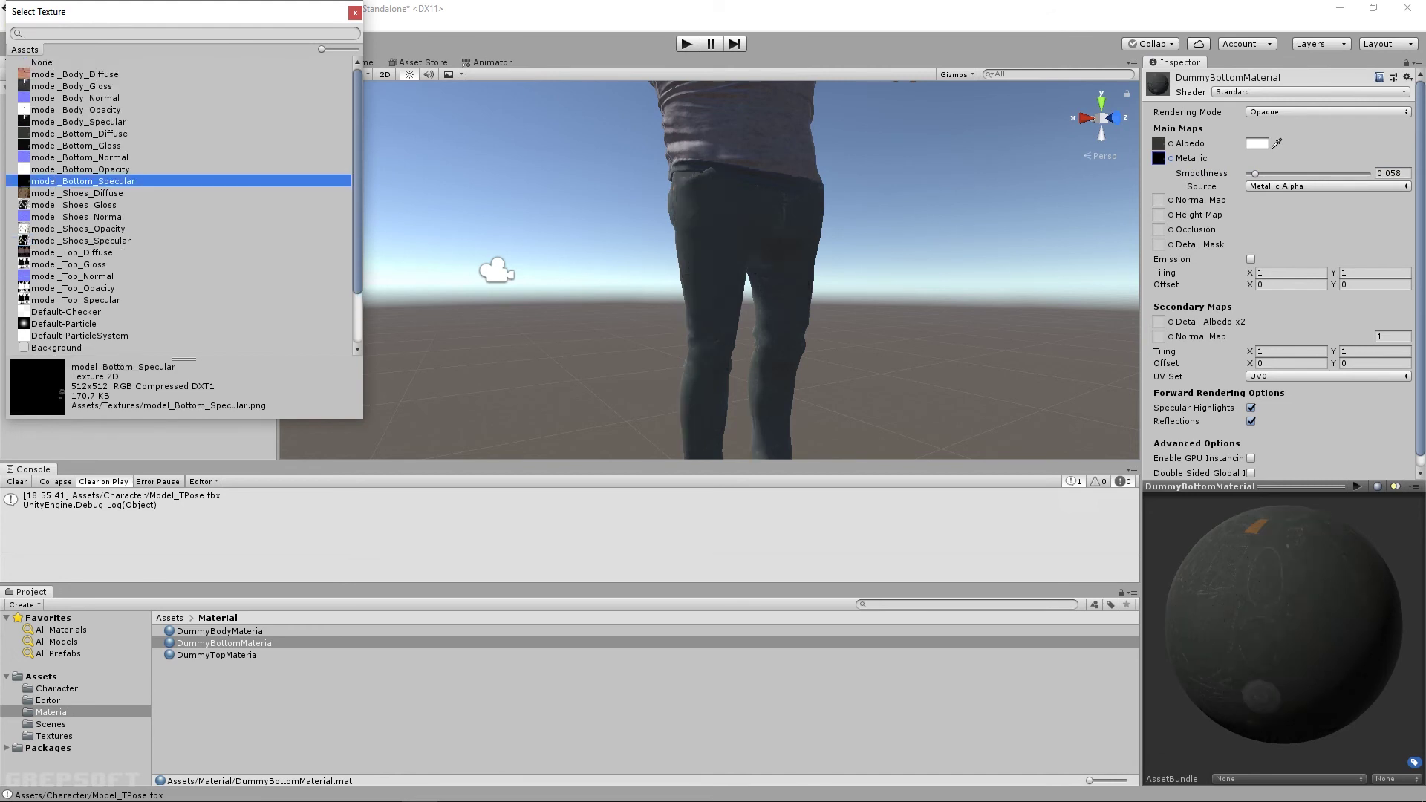
Assign model_Bottom_Normal to DummyBottomMaterial's main and secondary normal maps and check the textured character from behind
{"action": "left_click", "coordinate": [1170, 200]}
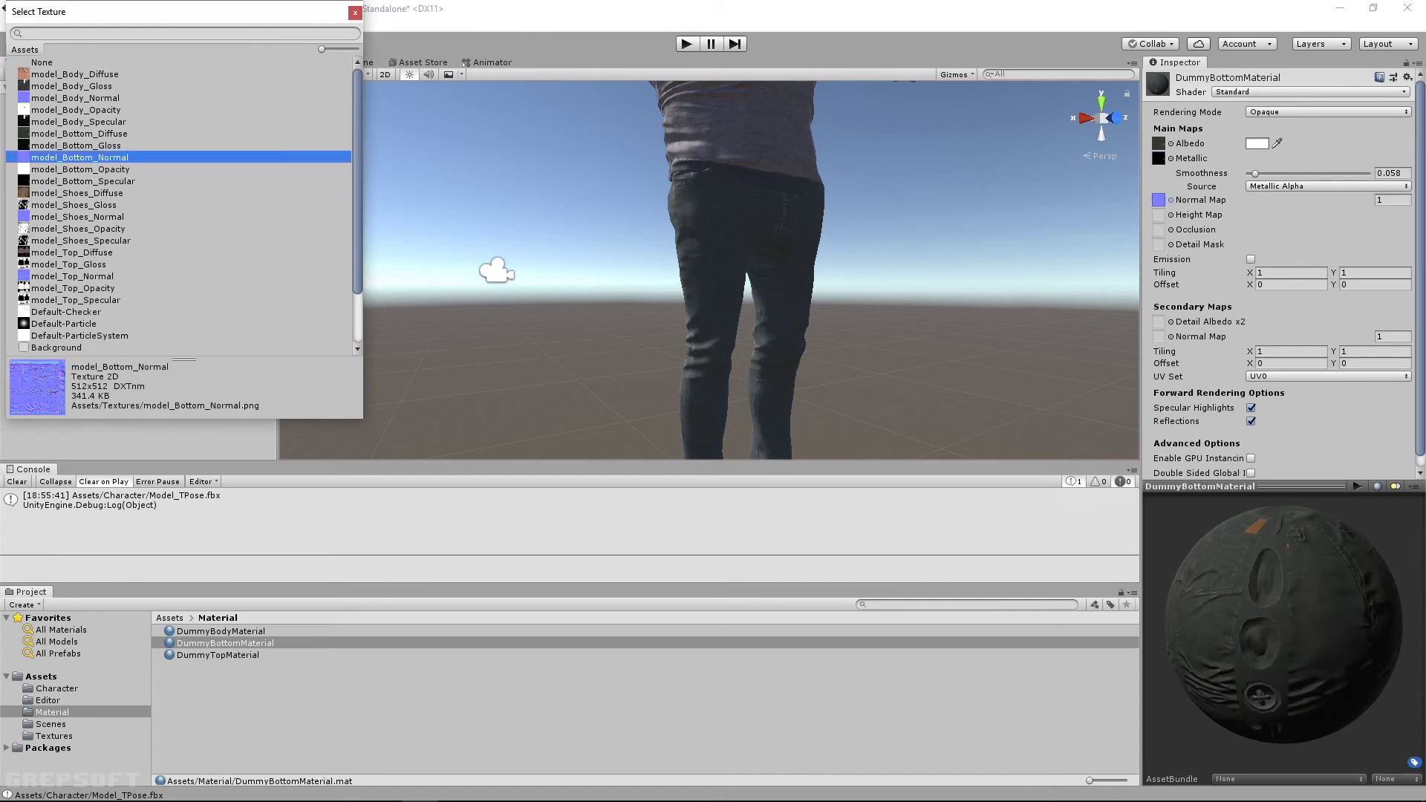
{"action": "left_click", "coordinate": [1170, 337]}
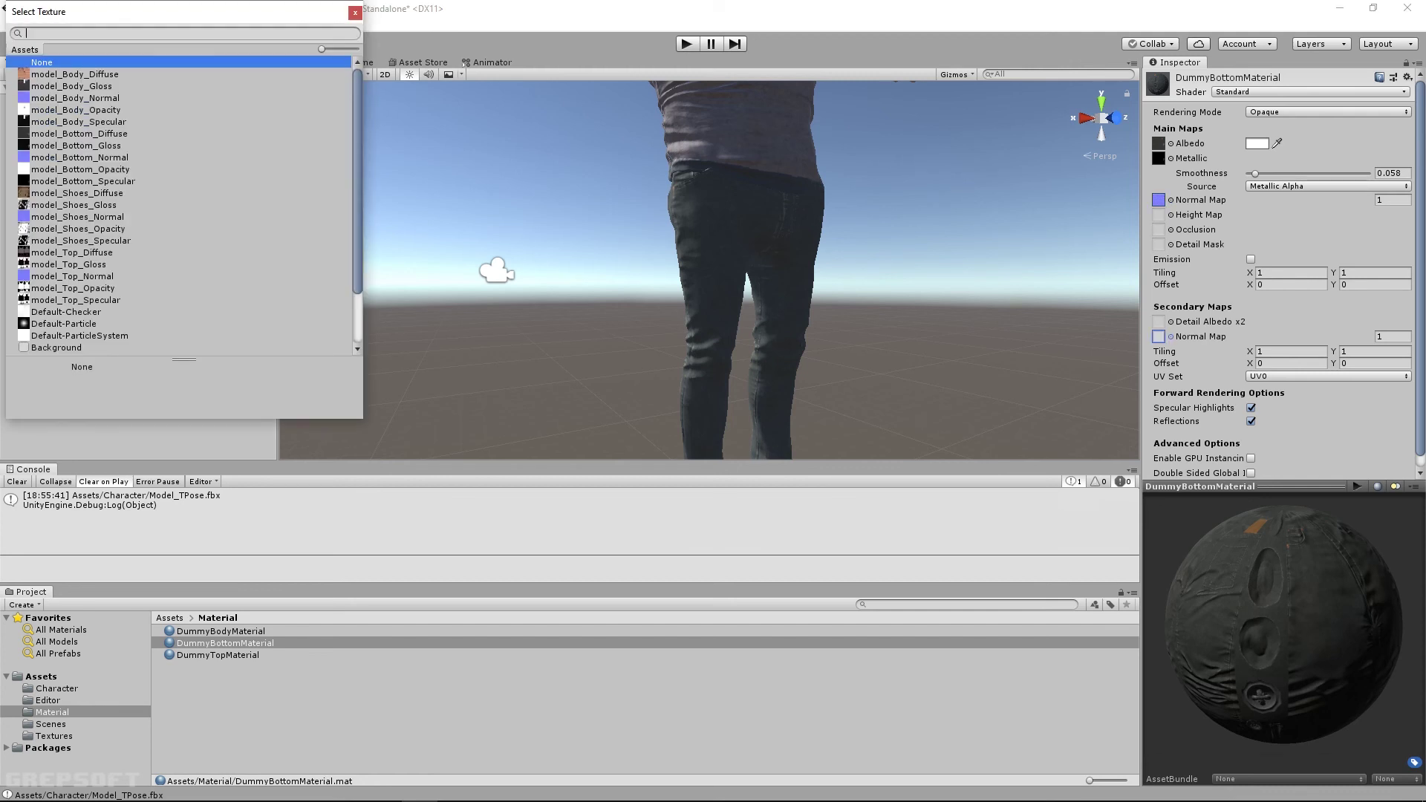
{"action": "left_click", "coordinate": [79, 157]}
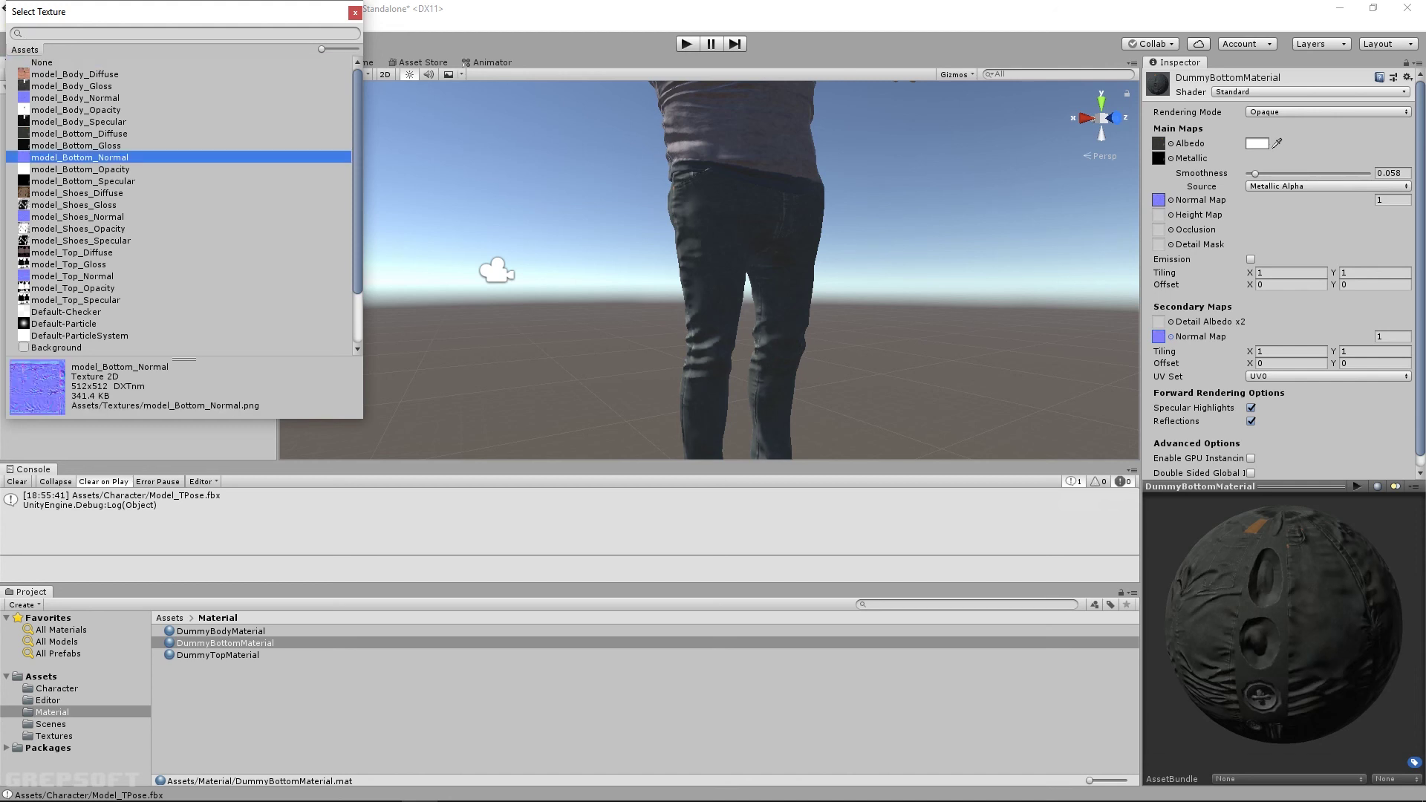
{"action": "left_click", "coordinate": [355, 12]}
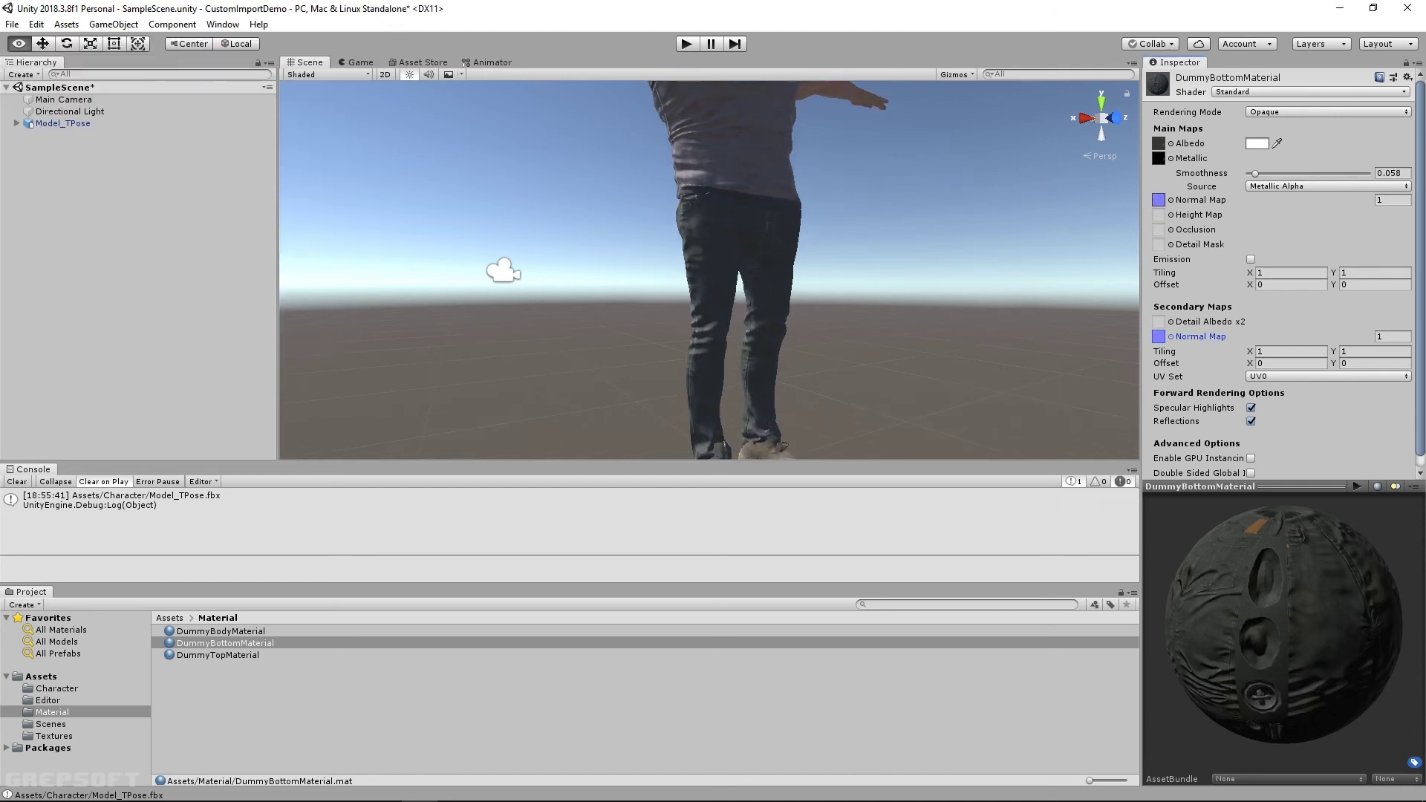
{"action": "middle_click_drag", "start_coordinate": [728, 171], "coordinate": [736, 364]}
{"action": "left_click_drag", "start_coordinate": [735, 320], "coordinate": [921, 263], "text": "alt"}
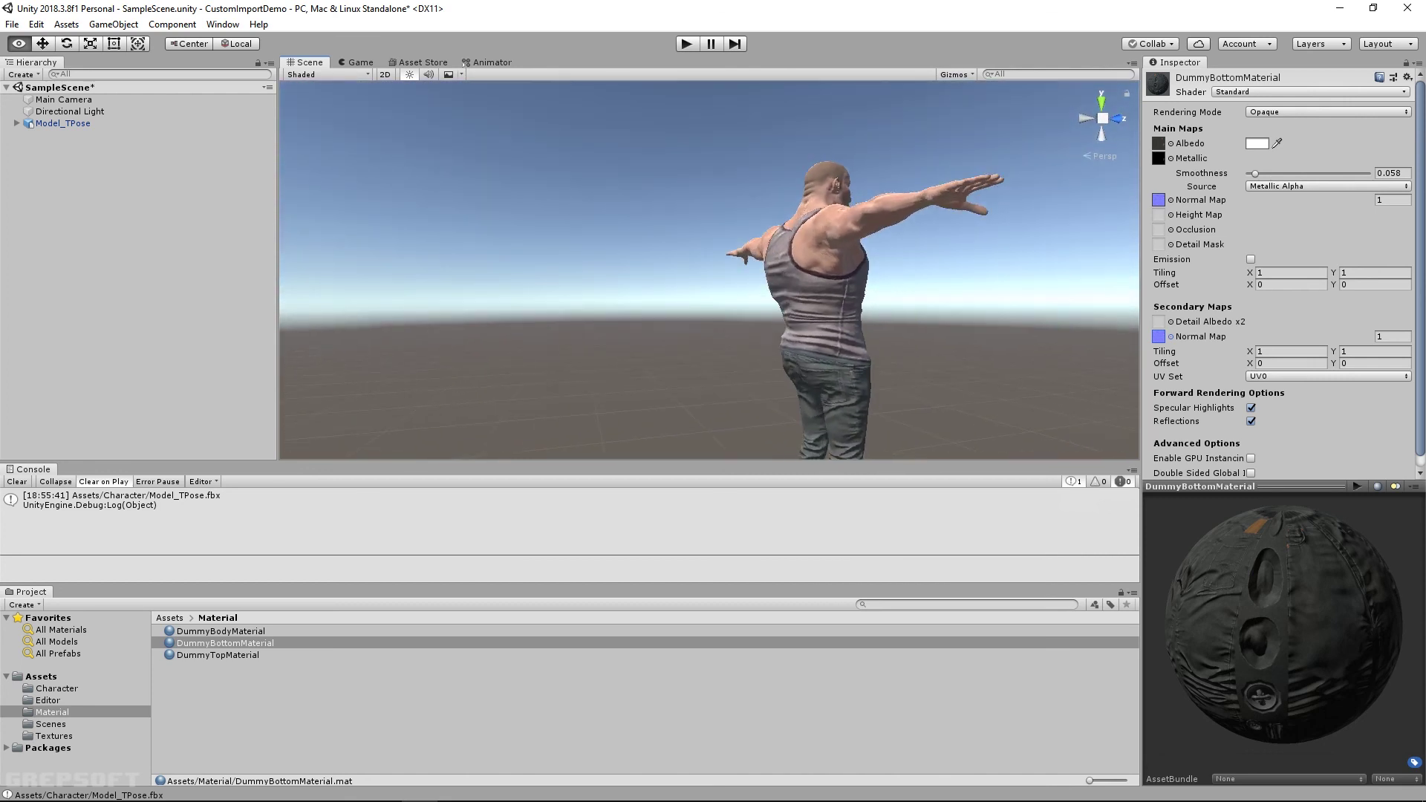